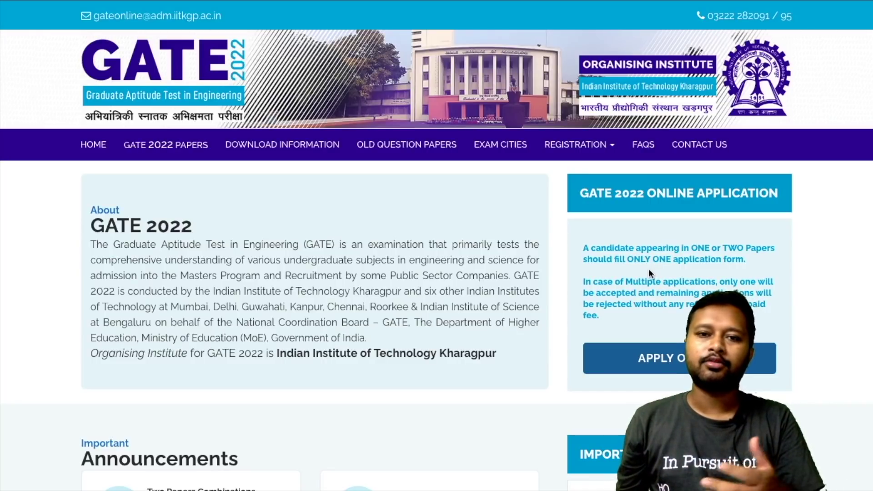
Open the GATE 2022 application portal and highlight the colour photo identity proof requirement
{"action": "left_click", "coordinate": [650, 364]}
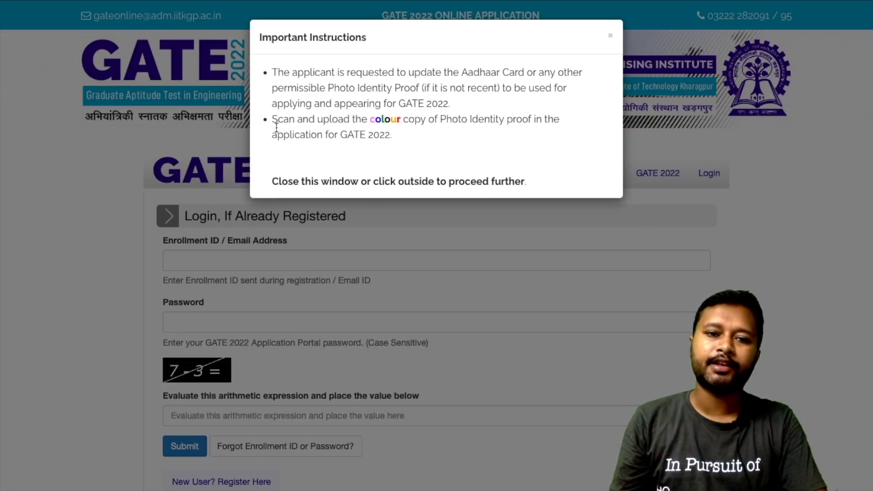
{"action": "left_click_drag", "start_coordinate": [376, 120], "coordinate": [543, 119]}
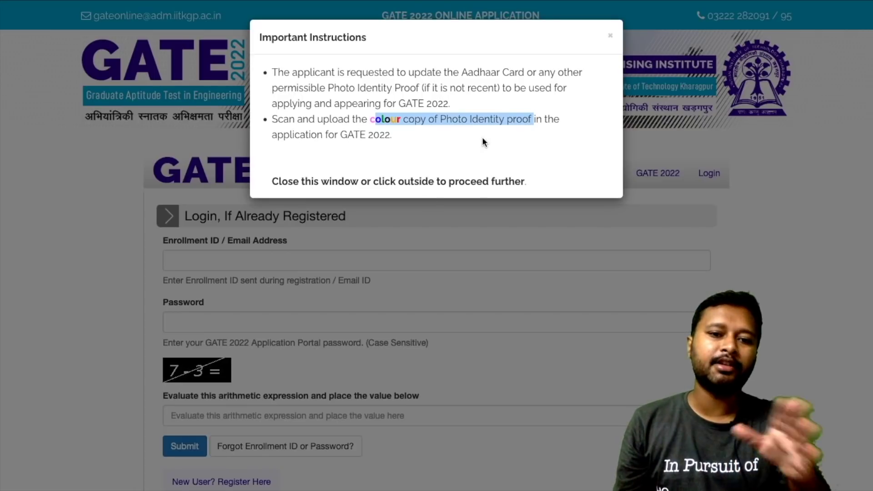
Dismiss the Important Instructions notice and open the New User registration form
{"action": "left_click", "coordinate": [613, 36]}
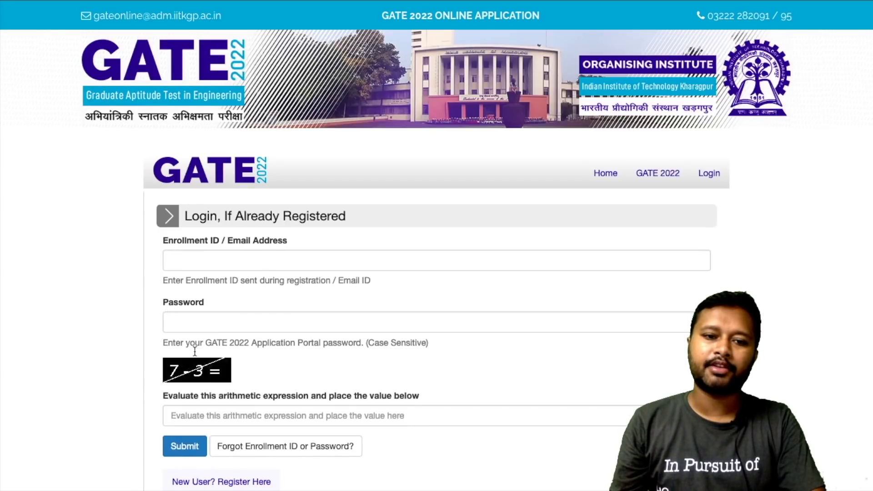
{"action": "scroll", "coordinate": [229, 364], "scroll_direction": "down", "scroll_amount": 1}
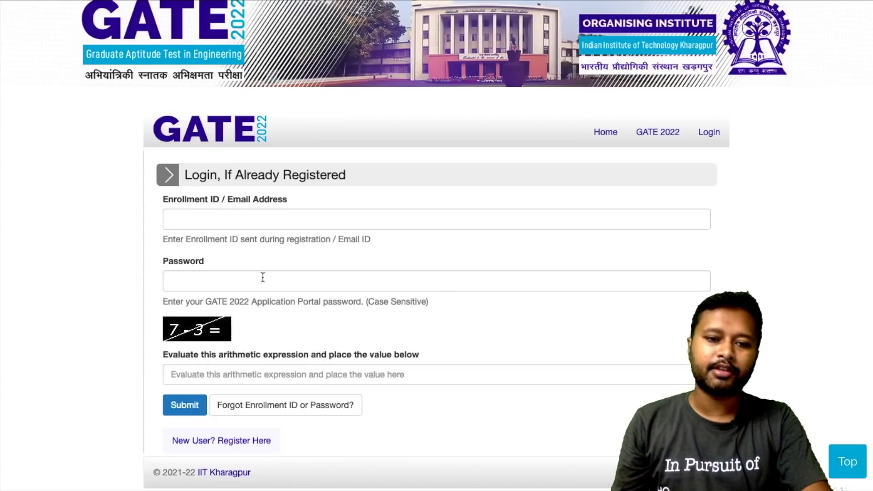
{"action": "scroll", "coordinate": [218, 279], "scroll_direction": "down", "scroll_amount": 1}
{"action": "scroll", "coordinate": [224, 284], "scroll_direction": "down", "scroll_amount": 3}
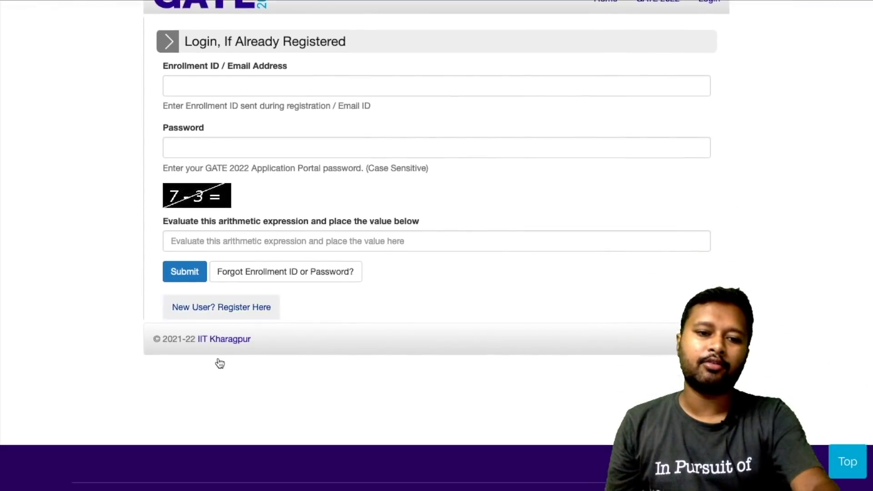
{"action": "left_click", "coordinate": [235, 290]}
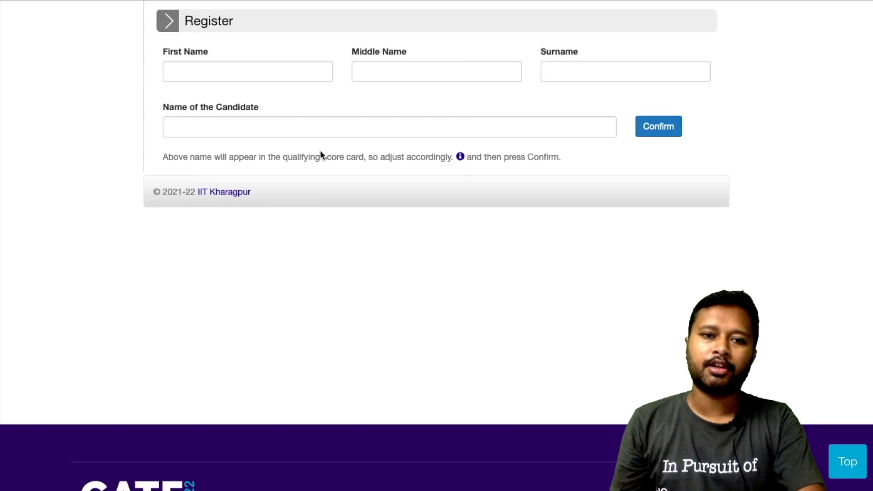
Enter the candidate's first name on the Register form and move to the surname field
{"action": "scroll", "coordinate": [318, 158], "scroll_direction": "up", "scroll_amount": 3}
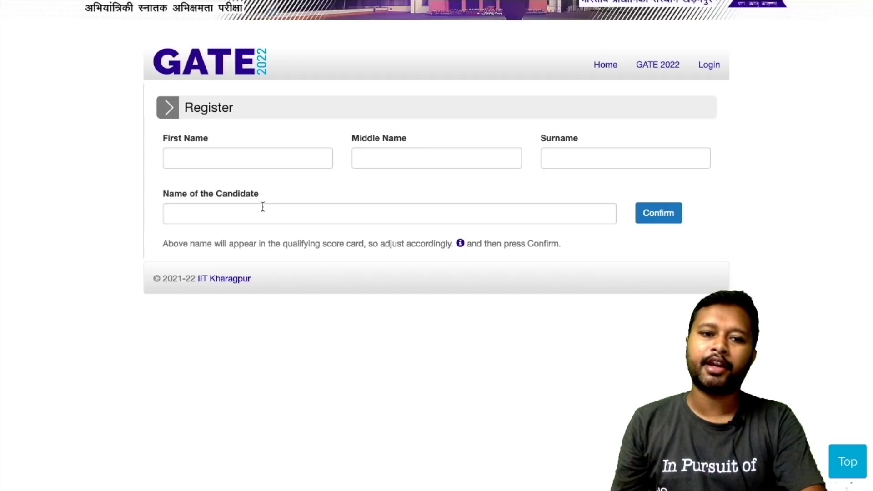
{"action": "scroll", "coordinate": [306, 246], "scroll_direction": "up", "scroll_amount": 1}
{"action": "scroll", "coordinate": [307, 246], "scroll_direction": "up", "scroll_amount": 1}
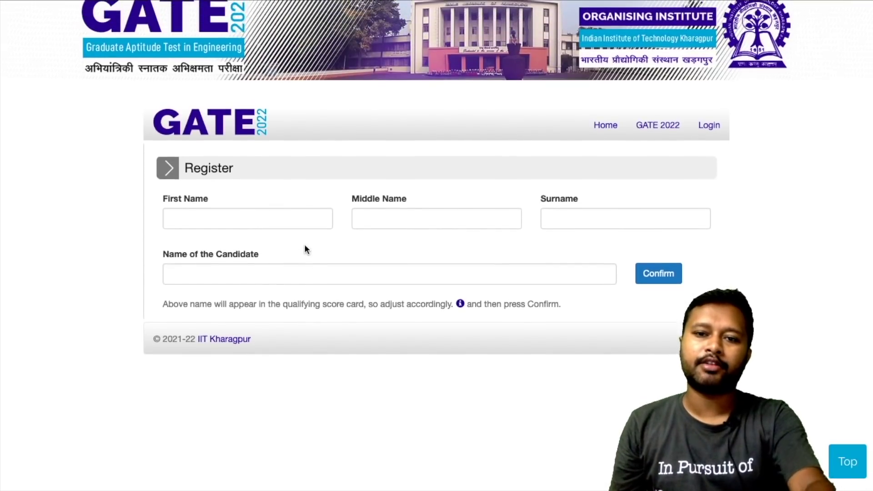
{"action": "left_click", "coordinate": [221, 218]}
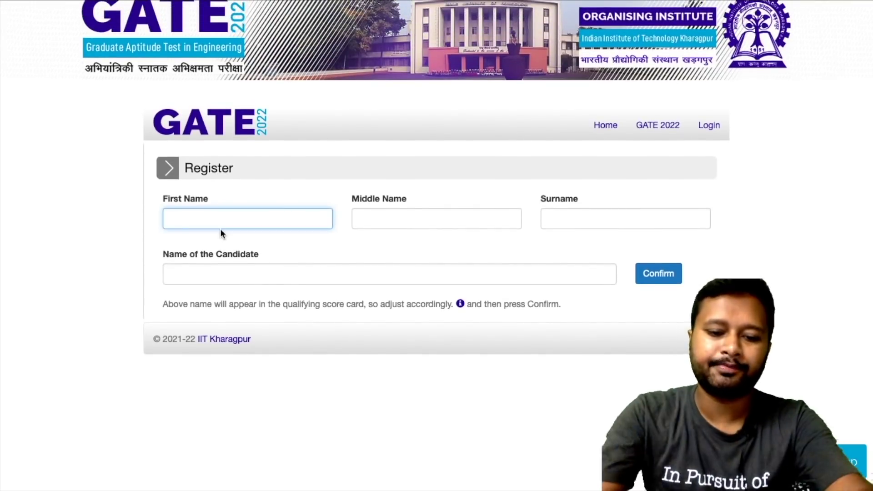
{"action": "key", "text": "Tab"}
{"action": "key", "text": "Tab"}
Enter the candidate's surname, confirm the name, and go through the remaining registration fields
{"action": "left_click", "coordinate": [650, 276]}
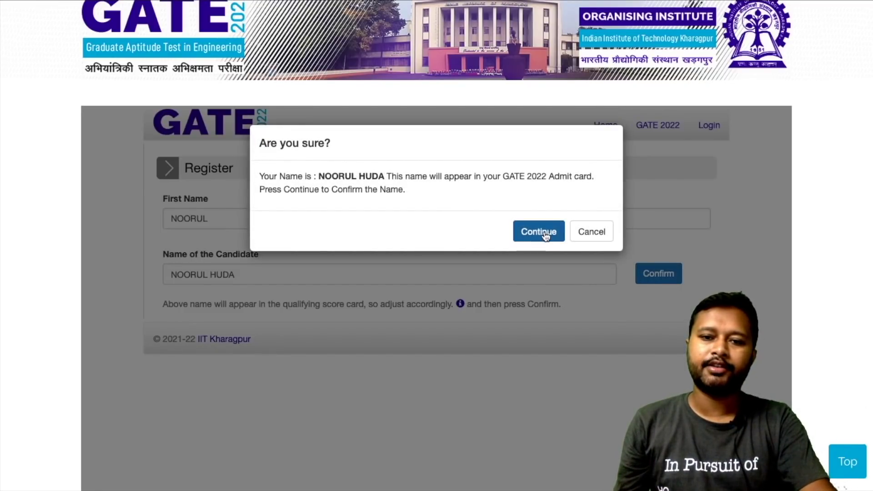
{"action": "left_click", "coordinate": [544, 234]}
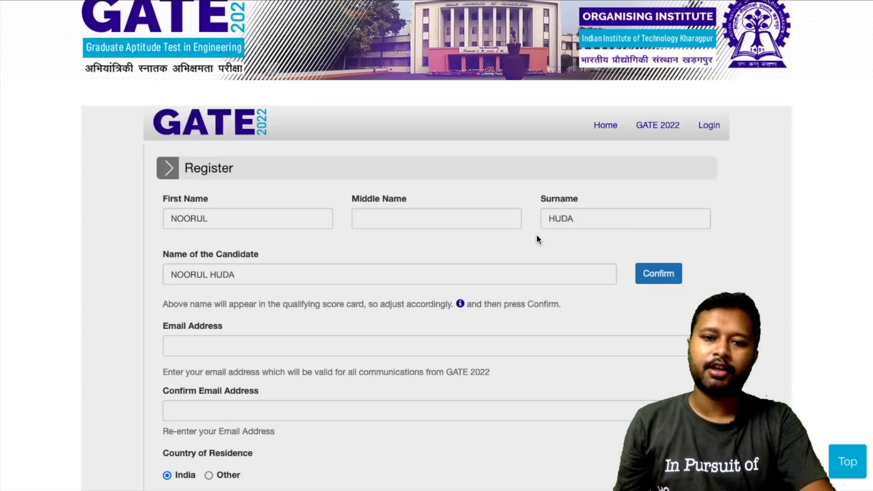
{"action": "scroll", "coordinate": [359, 299], "scroll_direction": "down", "scroll_amount": 2}
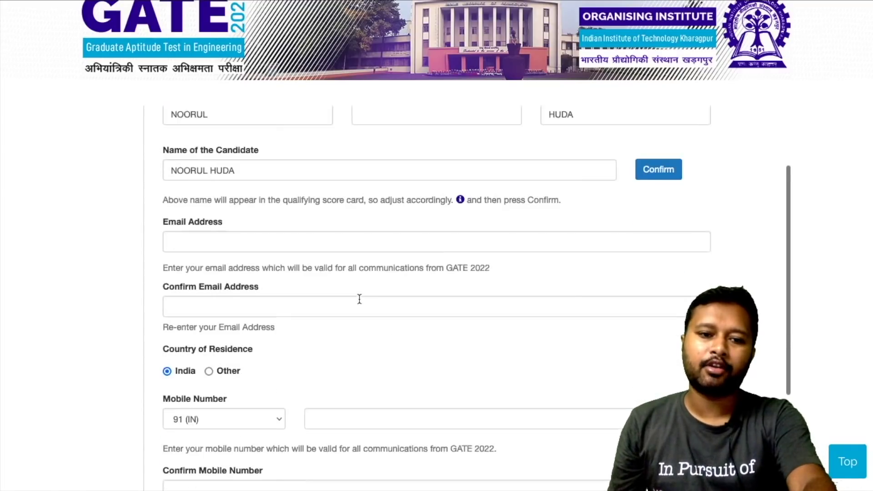
{"action": "scroll", "coordinate": [359, 299], "scroll_direction": "down", "scroll_amount": 1}
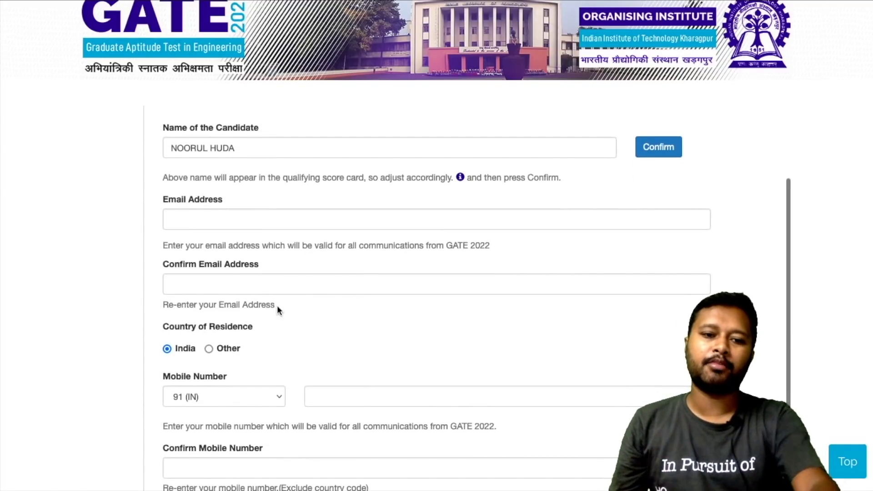
{"action": "scroll", "coordinate": [275, 307], "scroll_direction": "down", "scroll_amount": 3}
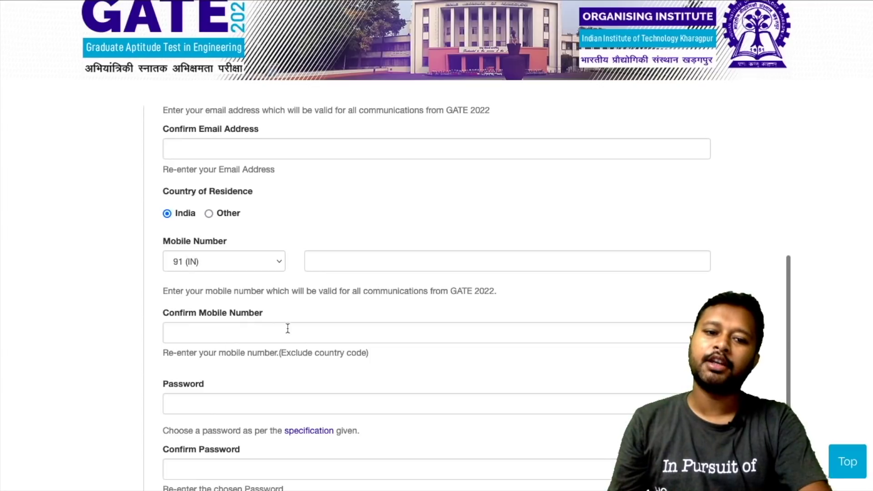
{"action": "scroll", "coordinate": [267, 330], "scroll_direction": "down", "scroll_amount": 2}
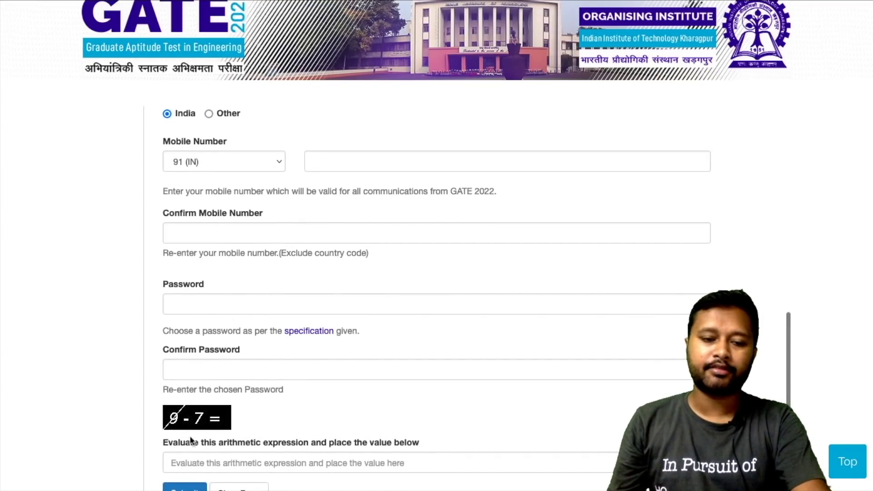
{"action": "scroll", "coordinate": [188, 437], "scroll_direction": "down", "scroll_amount": 2}
{"action": "scroll", "coordinate": [205, 391], "scroll_direction": "down", "scroll_amount": 1}
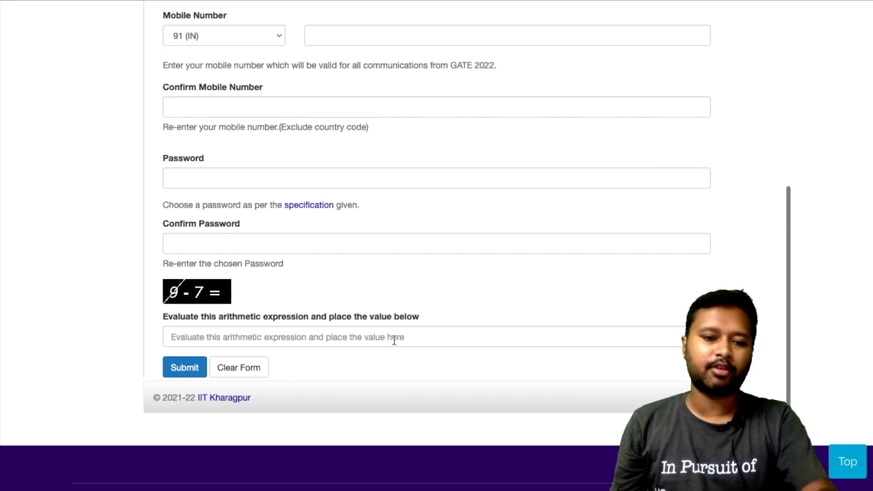
{"action": "scroll", "coordinate": [399, 331], "scroll_direction": "up", "scroll_amount": 5}
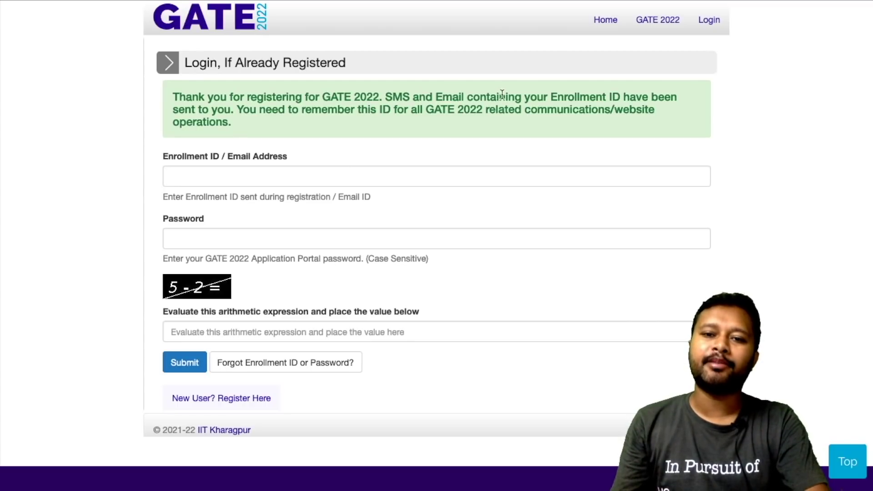
Highlight the Enrollment ID in the thank-you message and begin entering it on the login form
{"action": "left_click_drag", "start_coordinate": [551, 97], "coordinate": [616, 97]}
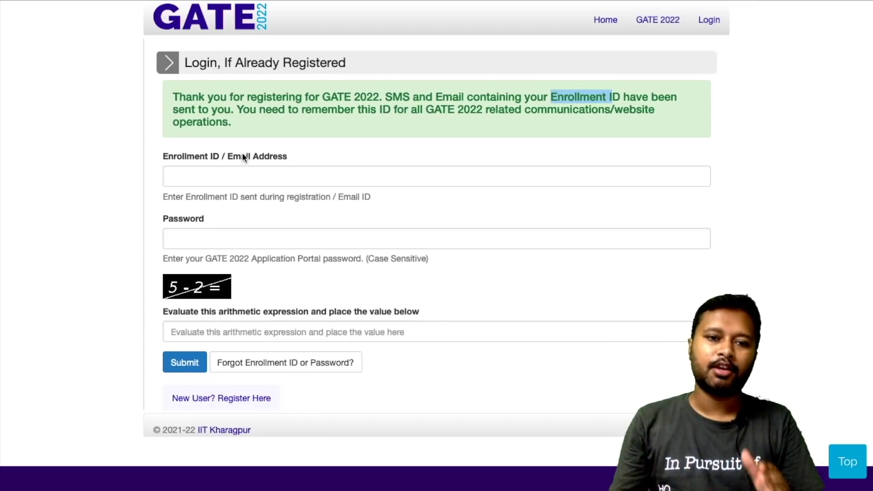
{"action": "left_click", "coordinate": [221, 181]}
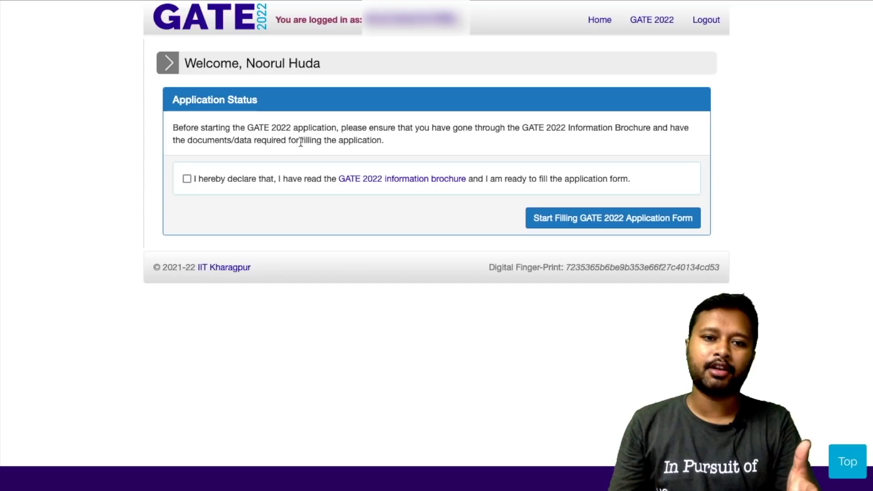
Accept the information brochure declaration and start the GATE 2022 application form
{"action": "left_click", "coordinate": [185, 179]}
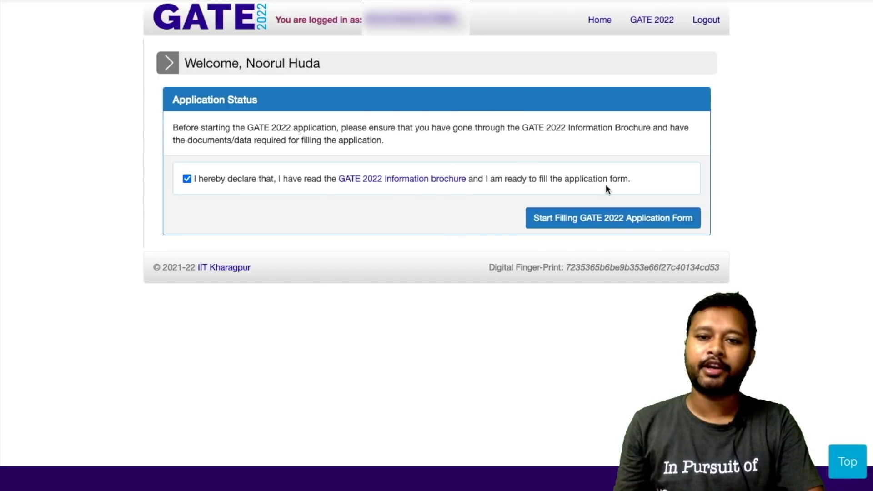
{"action": "left_click", "coordinate": [562, 220]}
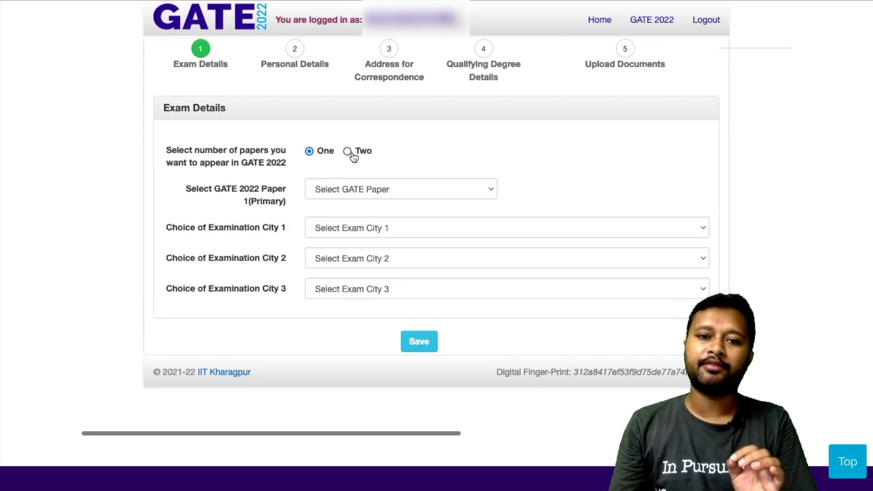
Confirm Chemistry (CY) as Paper 1 and choose to appear in two papers
{"action": "left_click", "coordinate": [330, 192]}
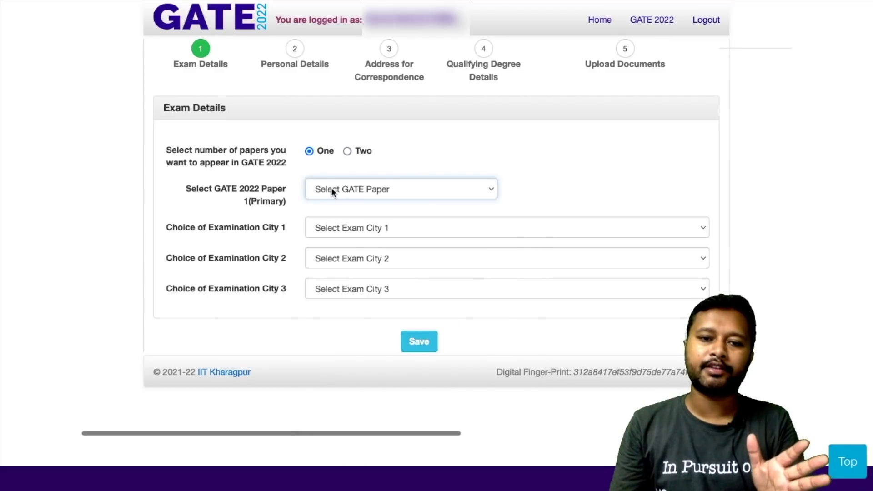
{"action": "left_click", "coordinate": [332, 191]}
{"action": "left_click", "coordinate": [344, 305]}
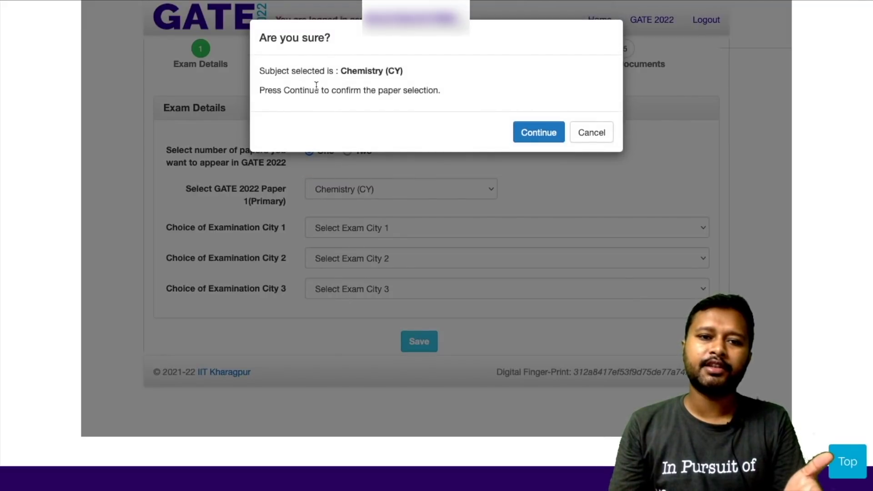
{"action": "left_click", "coordinate": [541, 135]}
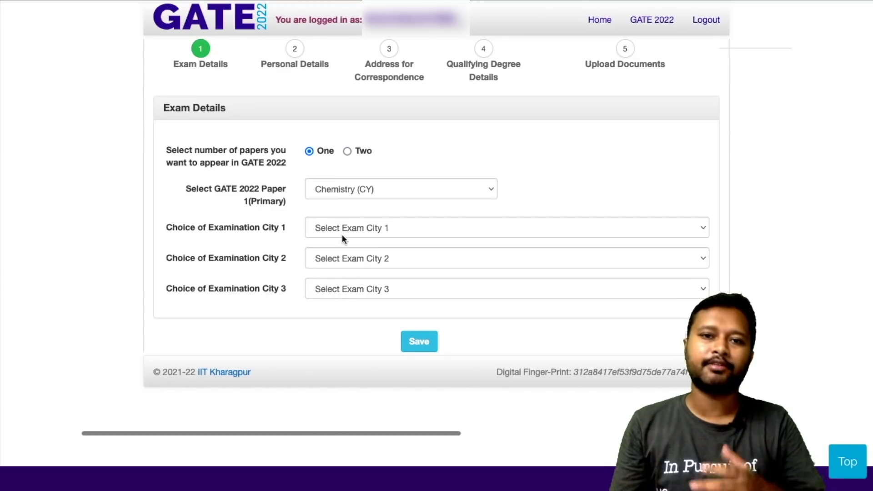
{"action": "left_click", "coordinate": [347, 151]}
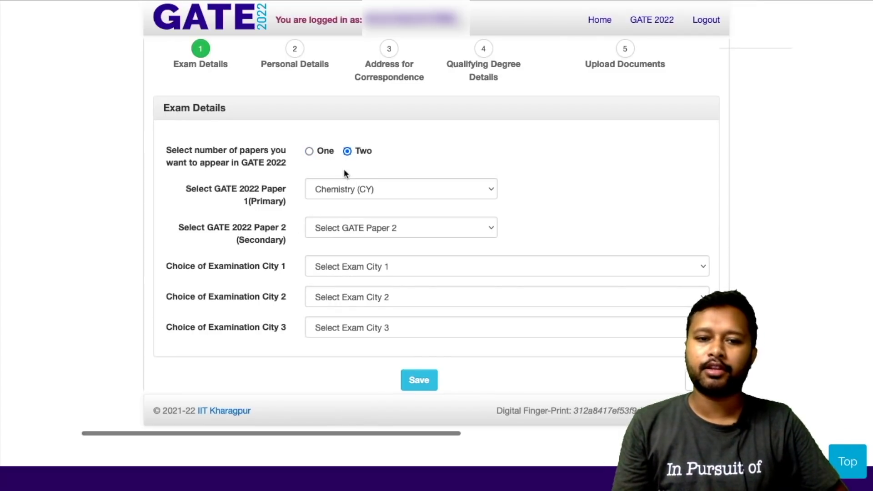
Look through the Paper 2 options without choosing, then revert to one paper
{"action": "left_click", "coordinate": [337, 232]}
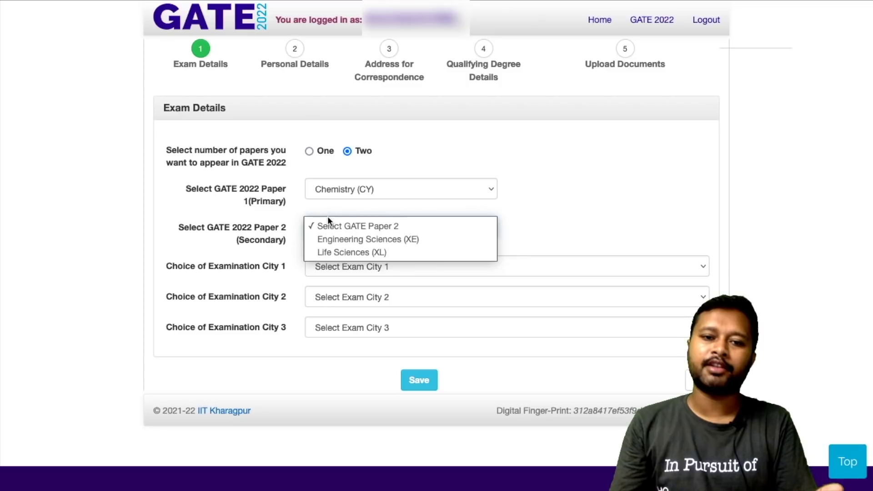
{"action": "left_click", "coordinate": [303, 205]}
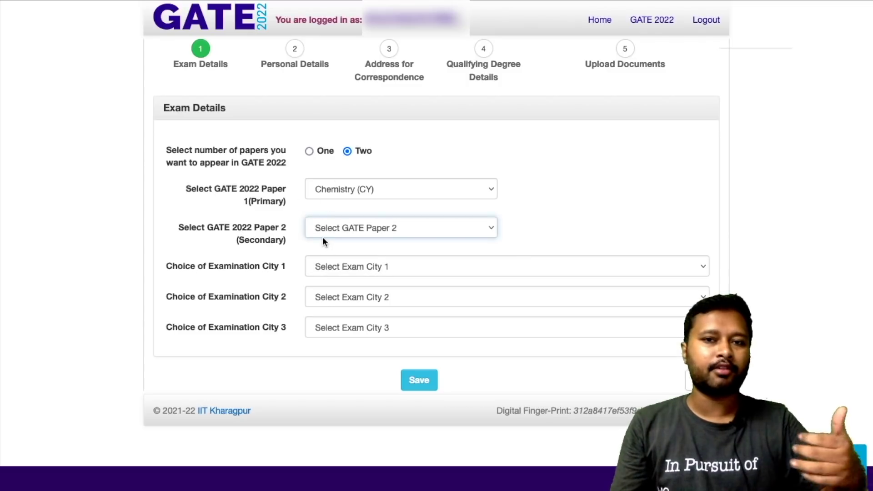
{"action": "left_click", "coordinate": [337, 225]}
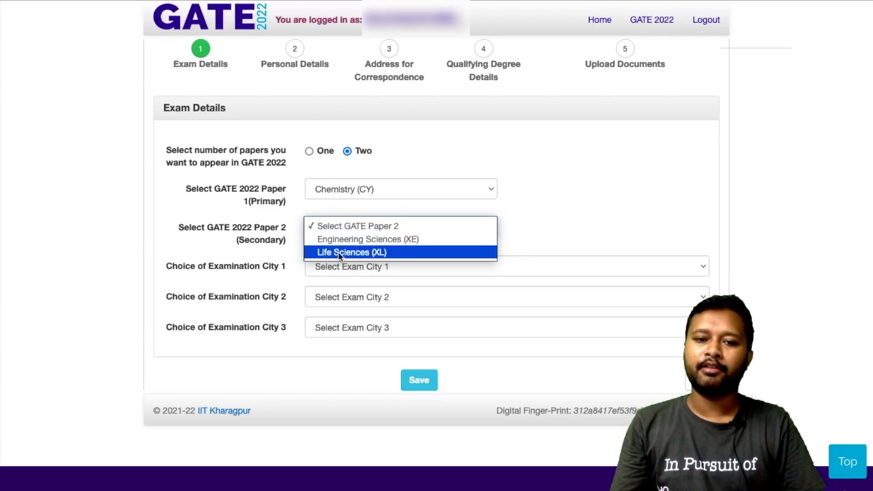
{"action": "left_click", "coordinate": [309, 210]}
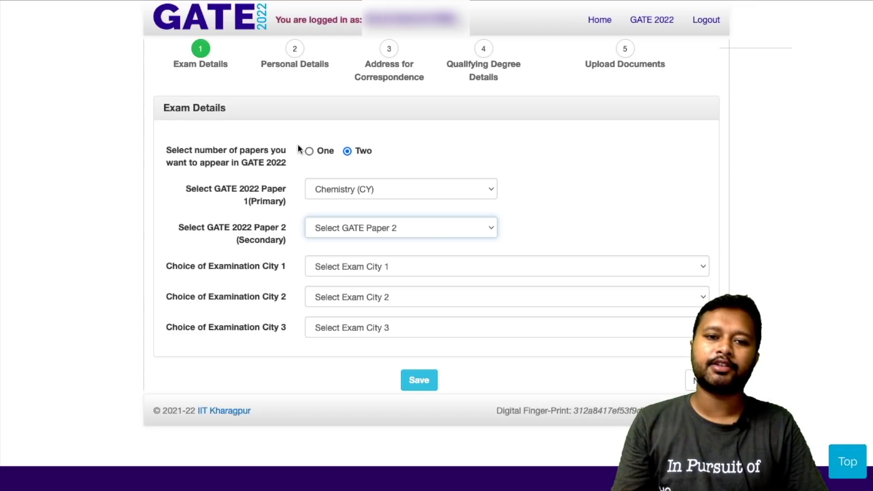
{"action": "left_click", "coordinate": [309, 151]}
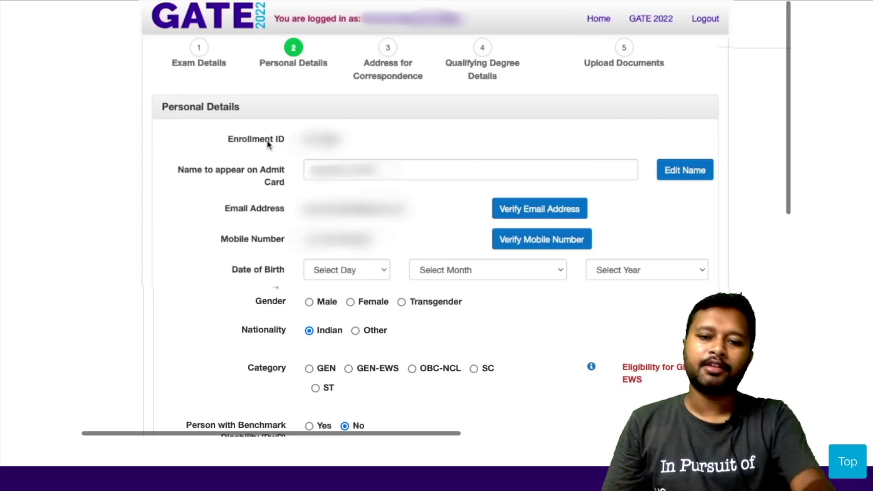
Save the Personal Details form and review the rest of it
{"action": "scroll", "coordinate": [268, 288], "scroll_direction": "down", "scroll_amount": 1}
{"action": "scroll", "coordinate": [268, 145], "scroll_direction": "down", "scroll_amount": 7}
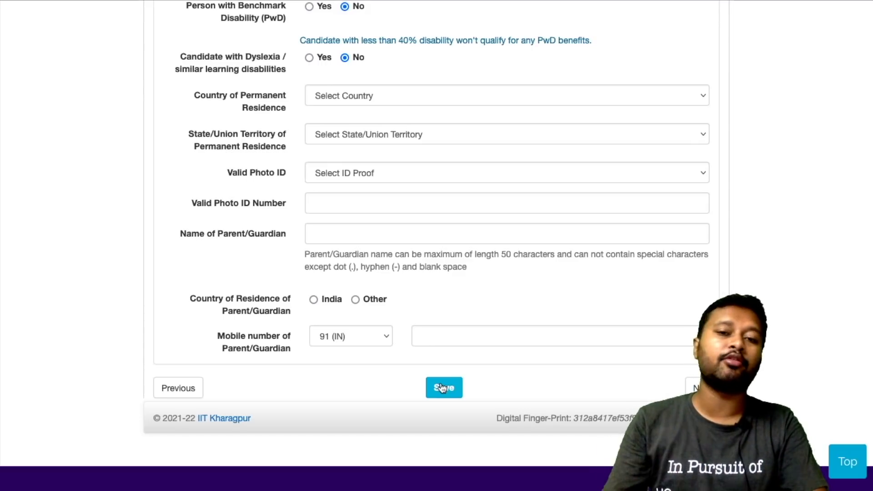
{"action": "left_click", "coordinate": [442, 387]}
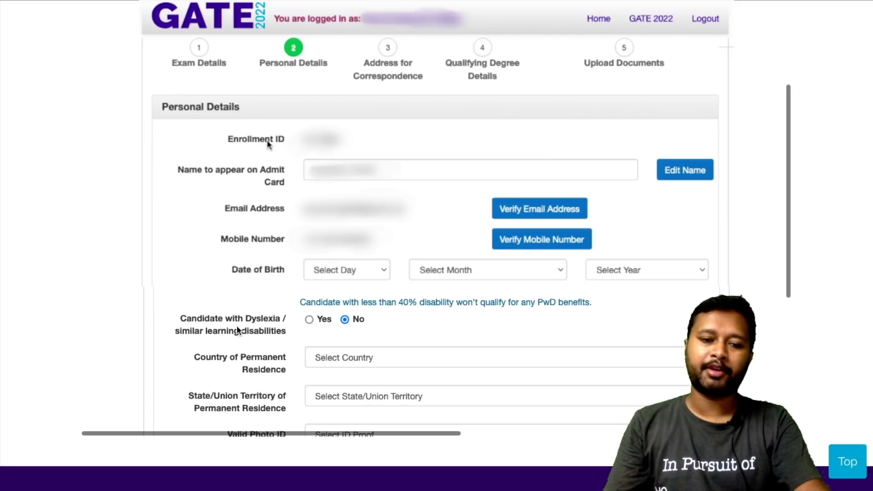
{"action": "scroll", "coordinate": [233, 325], "scroll_direction": "down", "scroll_amount": 4}
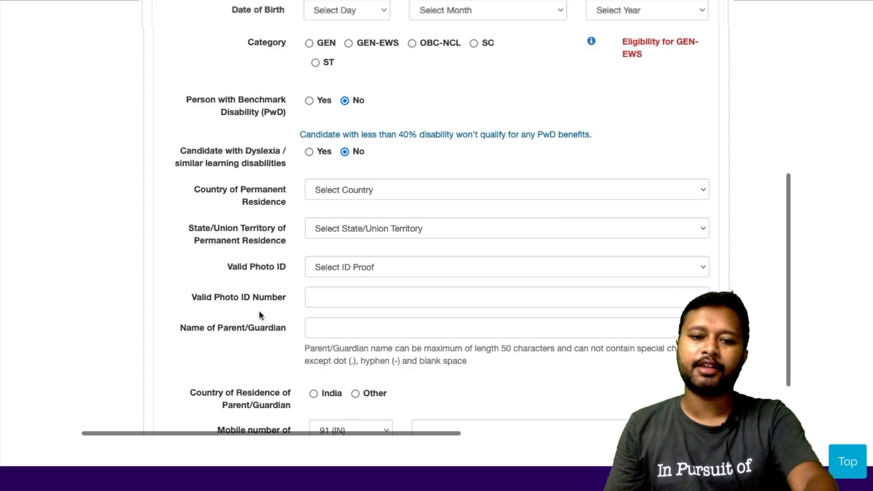
{"action": "scroll", "coordinate": [258, 309], "scroll_direction": "down", "scroll_amount": 2}
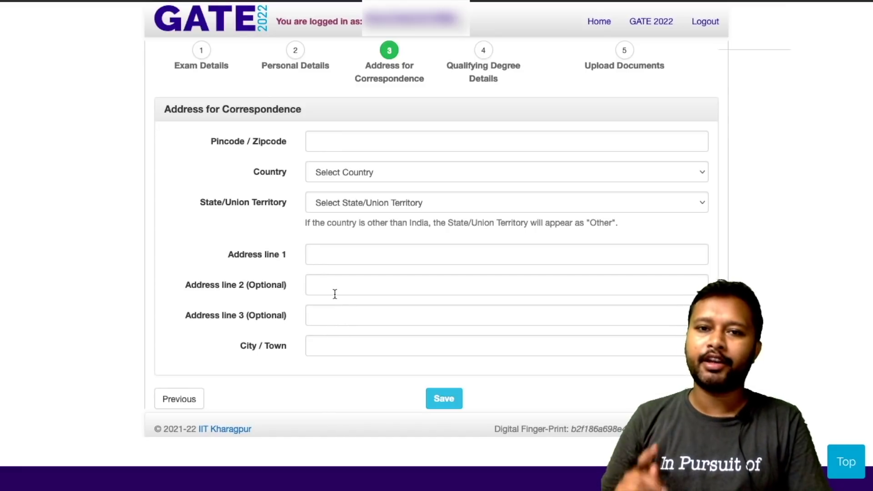
Begin entering the correspondence address pincode
{"action": "left_click", "coordinate": [324, 144]}
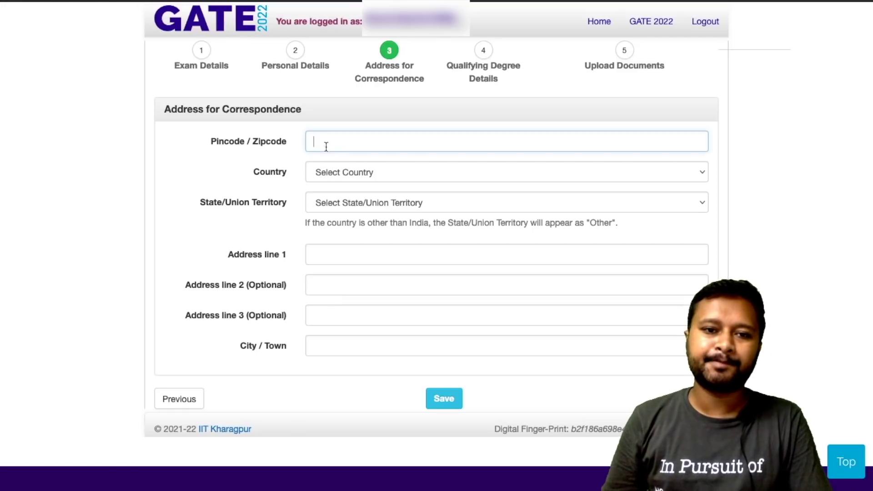
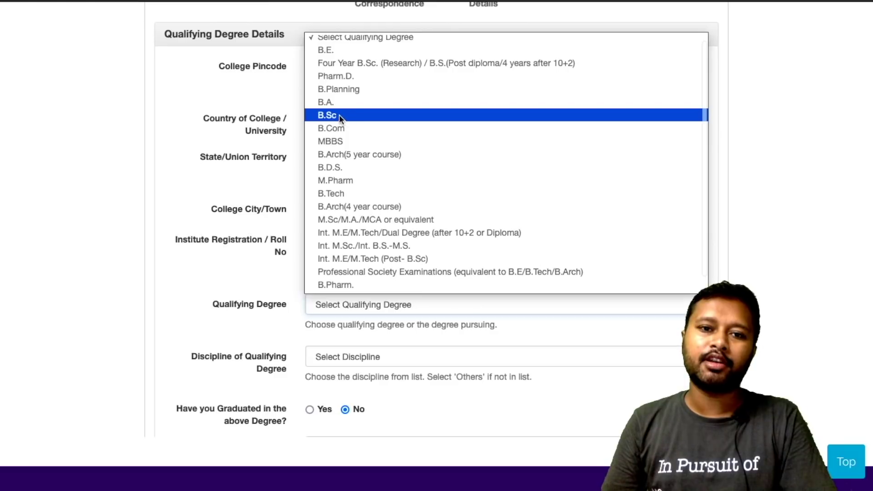
Choose Int. M.Sc./Int. B.S.-M.S. as the qualifying degree and Chemistry as its discipline
{"action": "left_click", "coordinate": [361, 206]}
{"action": "left_click", "coordinate": [359, 310]}
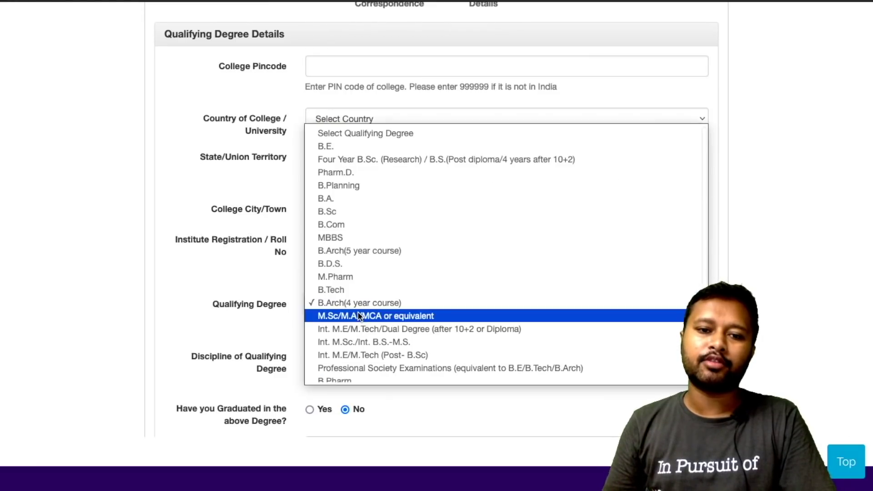
{"action": "scroll", "coordinate": [358, 285], "scroll_direction": "down", "scroll_amount": 1}
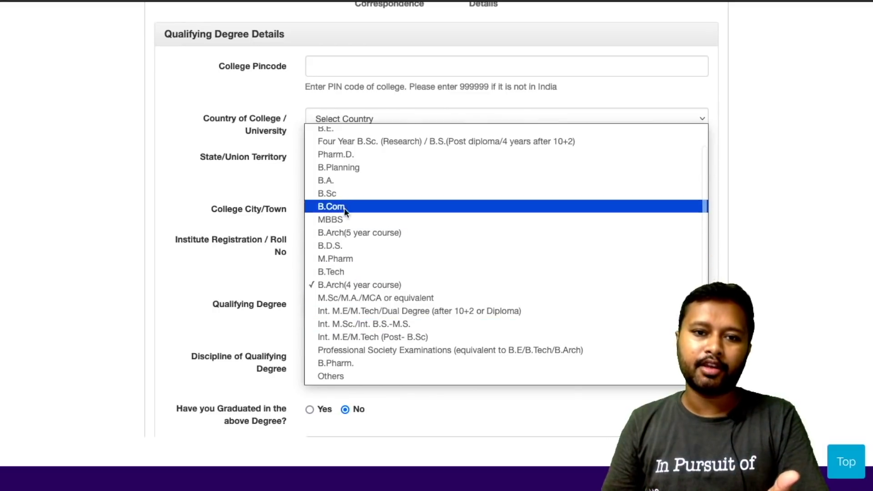
{"action": "scroll", "coordinate": [366, 225], "scroll_direction": "up", "scroll_amount": 1}
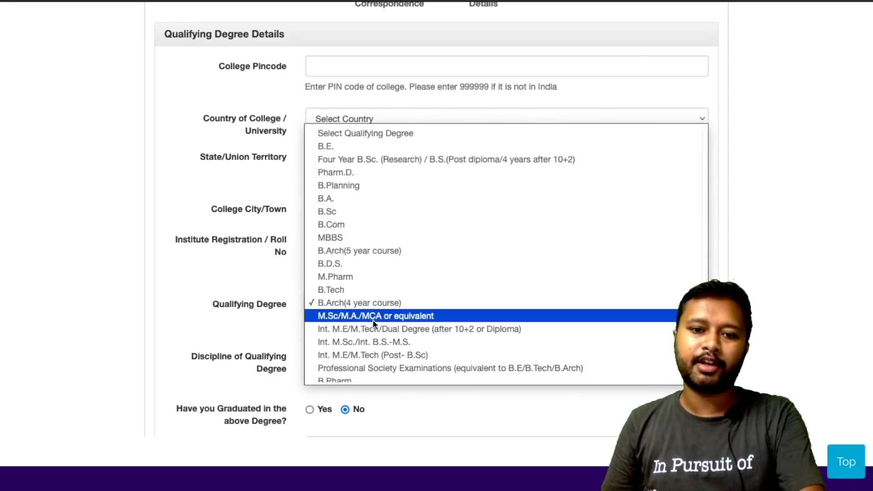
{"action": "left_click", "coordinate": [374, 343]}
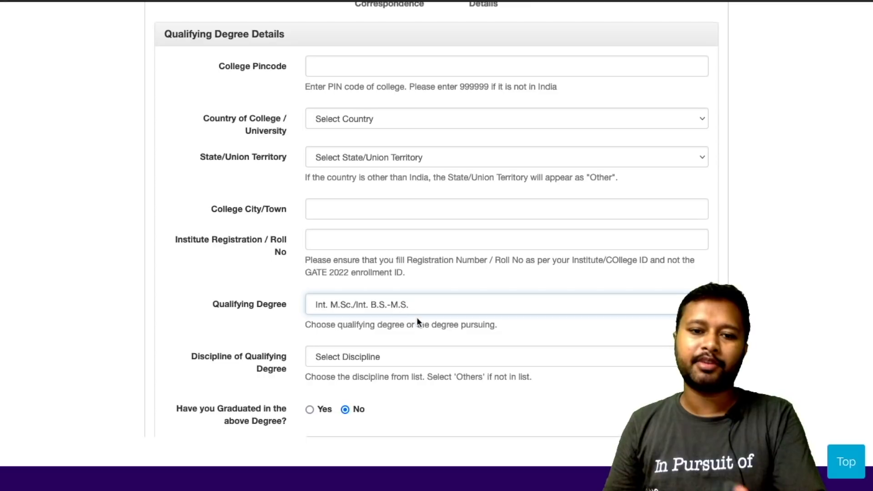
{"action": "left_click", "coordinate": [329, 355]}
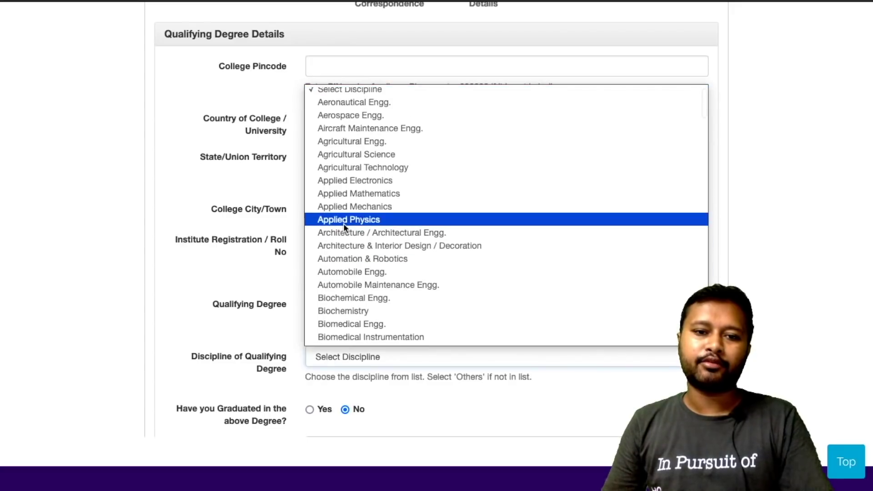
{"action": "scroll", "coordinate": [345, 223], "scroll_direction": "down", "scroll_amount": 5}
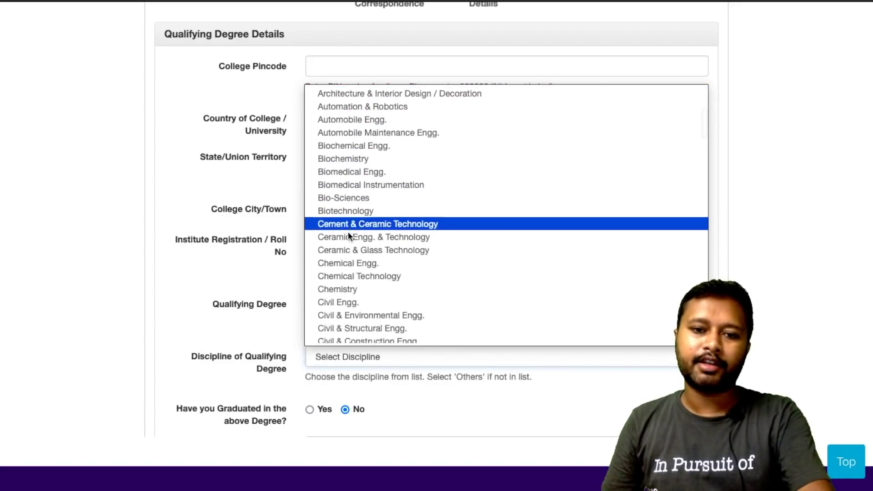
{"action": "left_click", "coordinate": [348, 283]}
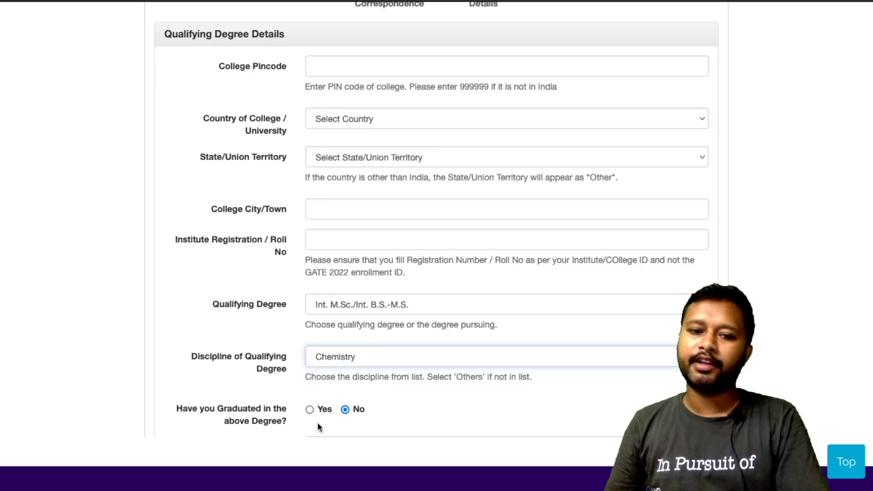
Answer Yes to having graduated in the Int. M.Sc. Chemistry degree, leaving the year unchosen
{"action": "scroll", "coordinate": [318, 391], "scroll_direction": "down", "scroll_amount": 3}
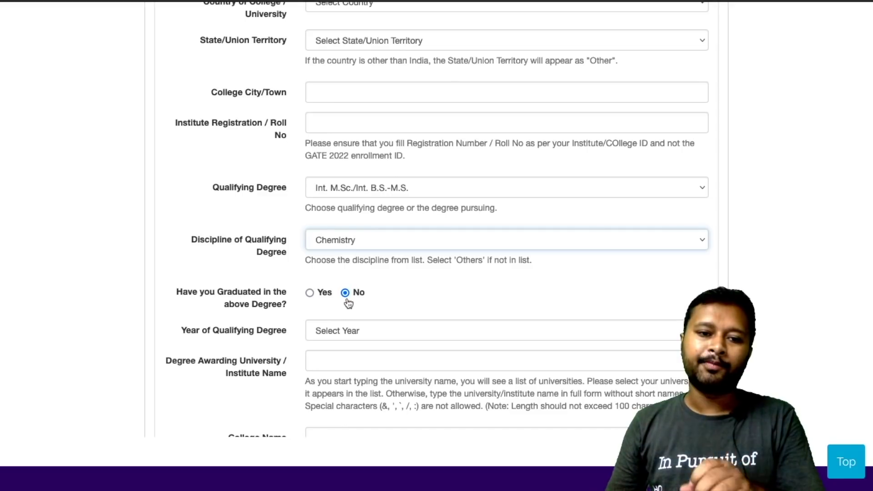
{"action": "left_click", "coordinate": [339, 331]}
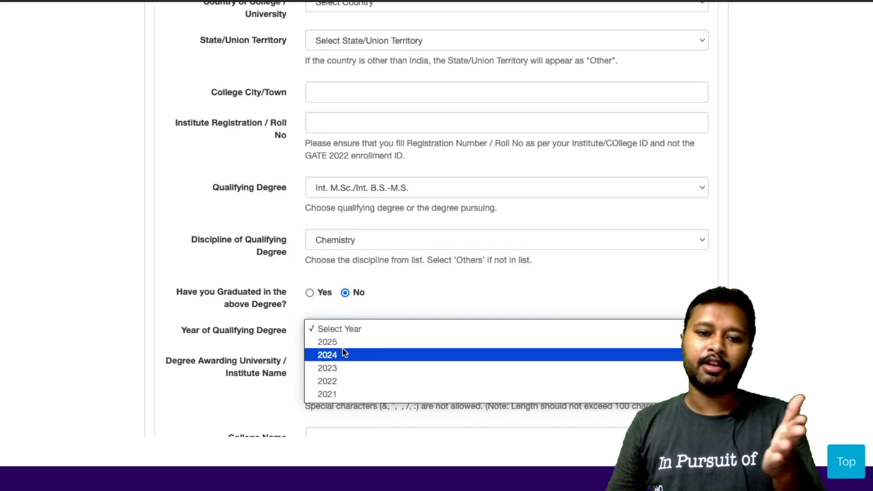
{"action": "left_click", "coordinate": [380, 283]}
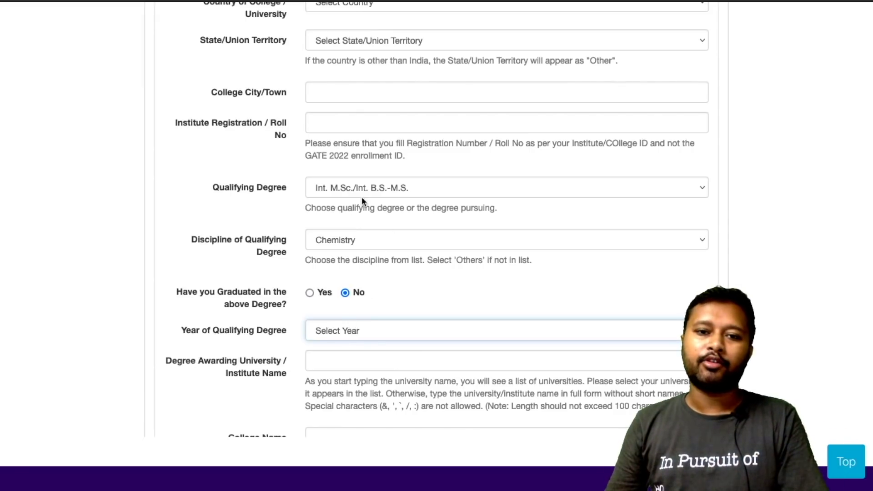
{"action": "left_click", "coordinate": [309, 293]}
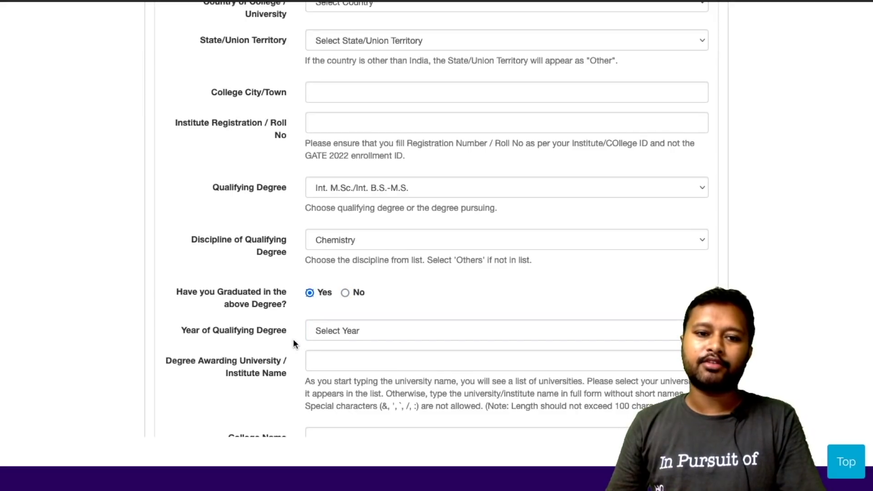
{"action": "left_click", "coordinate": [320, 332]}
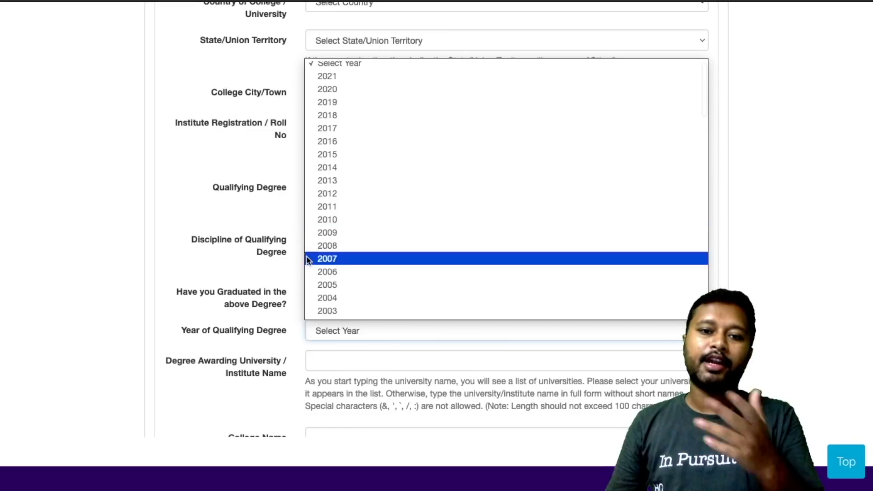
{"action": "left_click", "coordinate": [280, 313]}
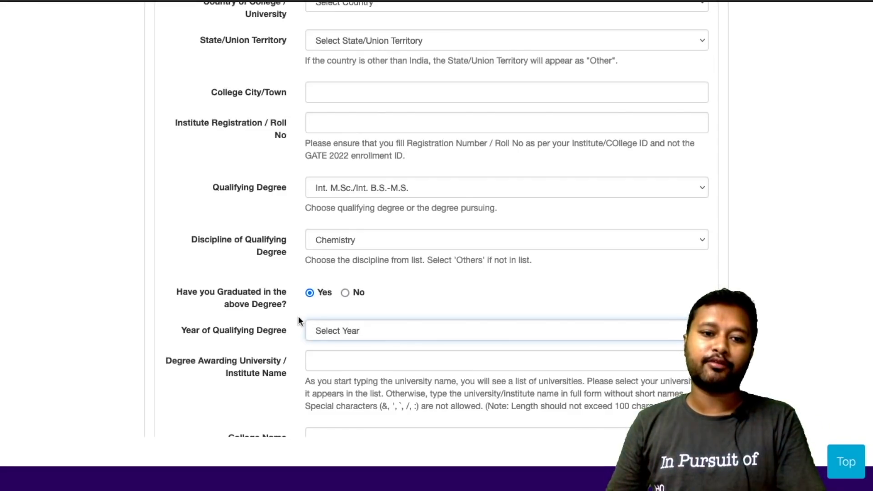
{"action": "scroll", "coordinate": [304, 315], "scroll_direction": "down", "scroll_amount": 2}
{"action": "scroll", "coordinate": [304, 315], "scroll_direction": "down", "scroll_amount": 1}
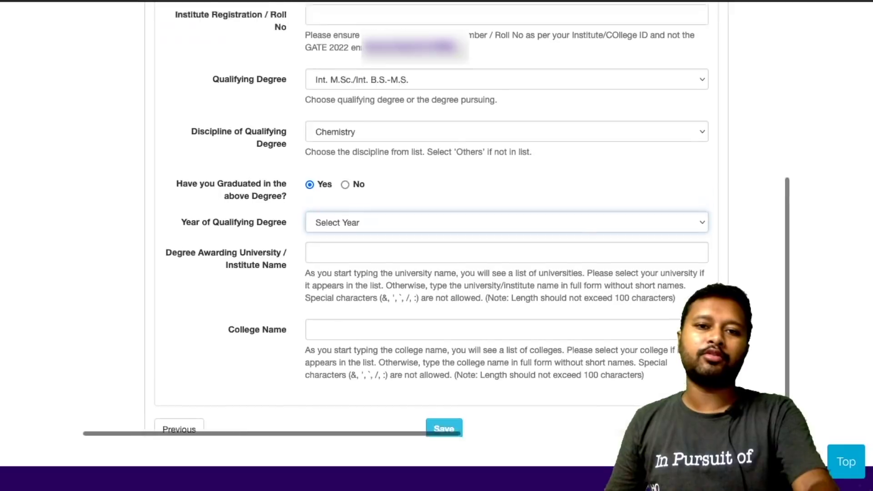
{"action": "scroll", "coordinate": [683, 355], "scroll_direction": "up", "scroll_amount": 7}
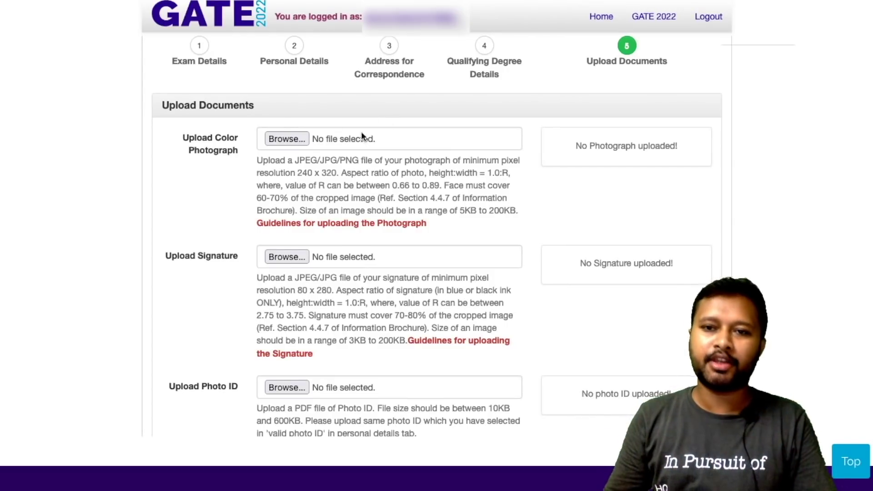
Highlight the photograph, signature and photo ID requirements, including the 240 x 320 minimum resolution
{"action": "left_click_drag", "start_coordinate": [180, 137], "coordinate": [238, 155]}
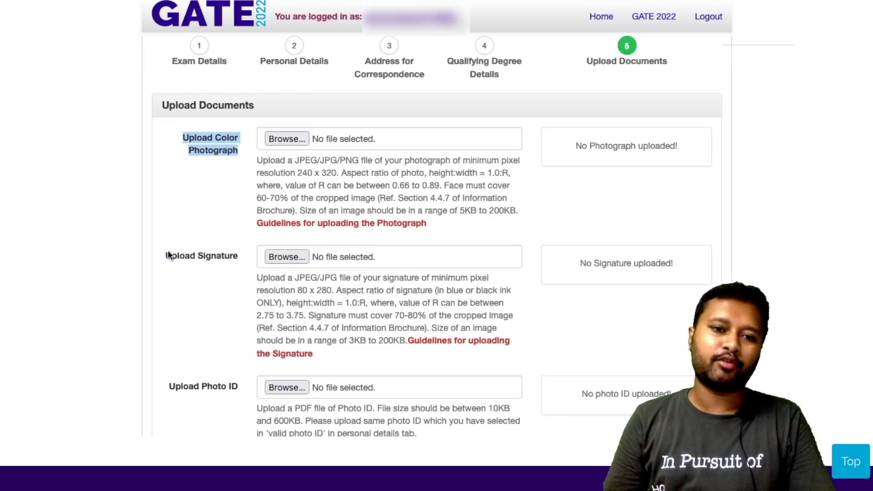
{"action": "left_click_drag", "start_coordinate": [172, 256], "coordinate": [233, 256]}
{"action": "left_click_drag", "start_coordinate": [170, 387], "coordinate": [238, 387]}
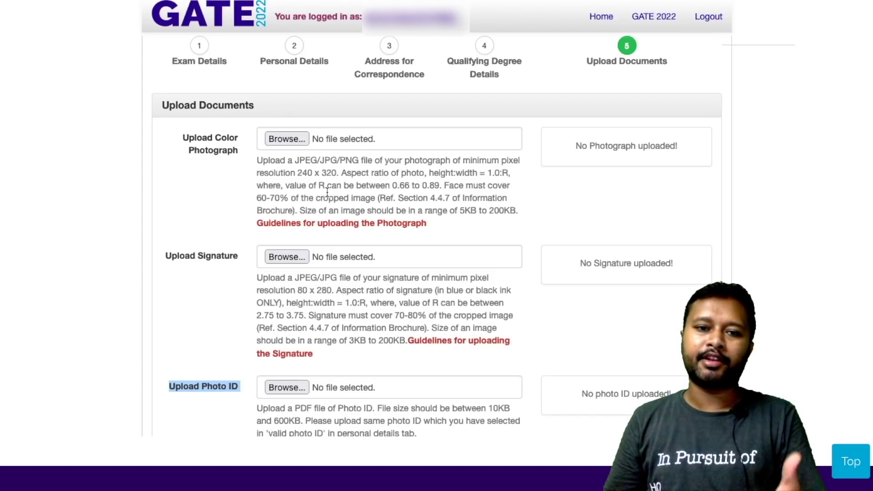
{"action": "left_click_drag", "start_coordinate": [297, 173], "coordinate": [337, 173]}
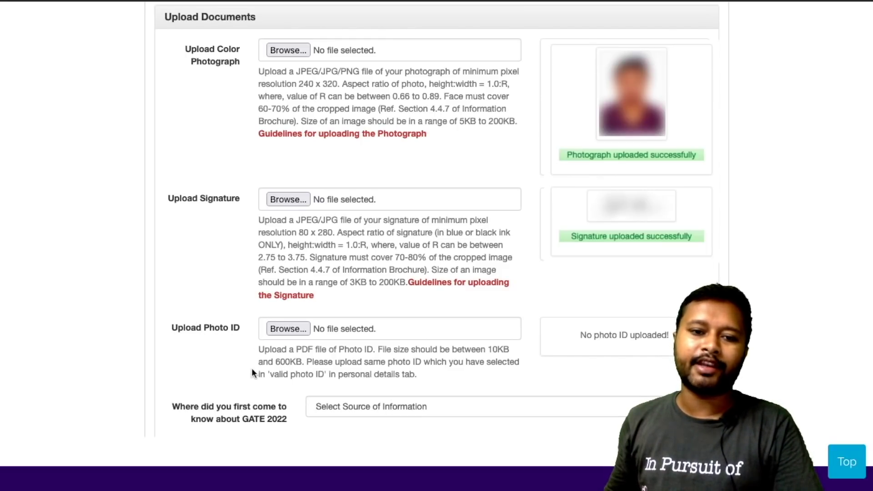
Highlight the photo ID rules: PDF format, 10KB minimum and 600KB maximum size
{"action": "double_click", "coordinate": [303, 348]}
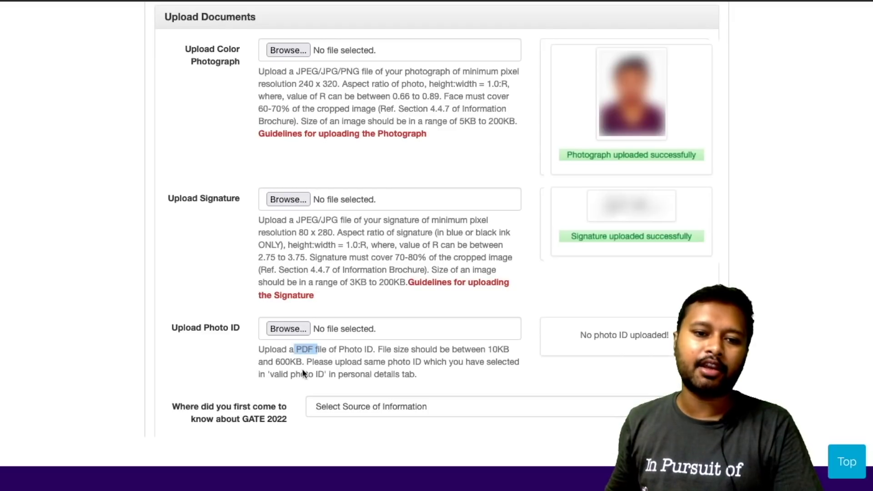
{"action": "double_click", "coordinate": [498, 349]}
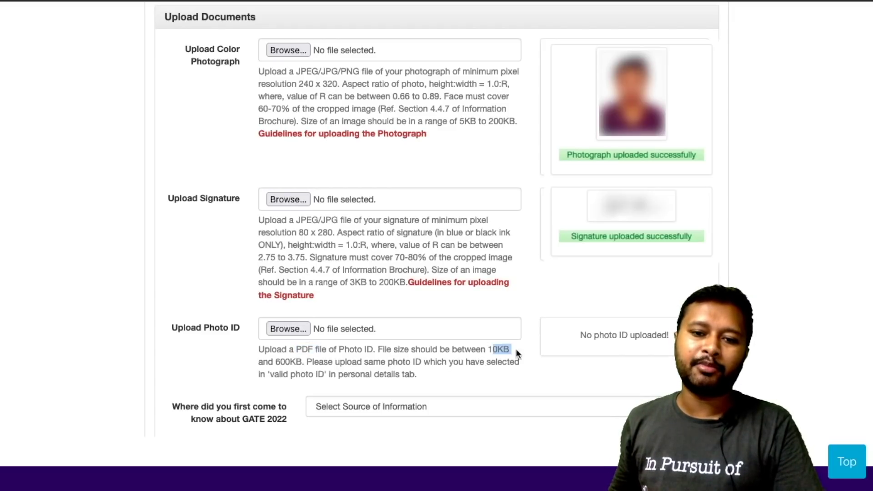
{"action": "double_click", "coordinate": [285, 362]}
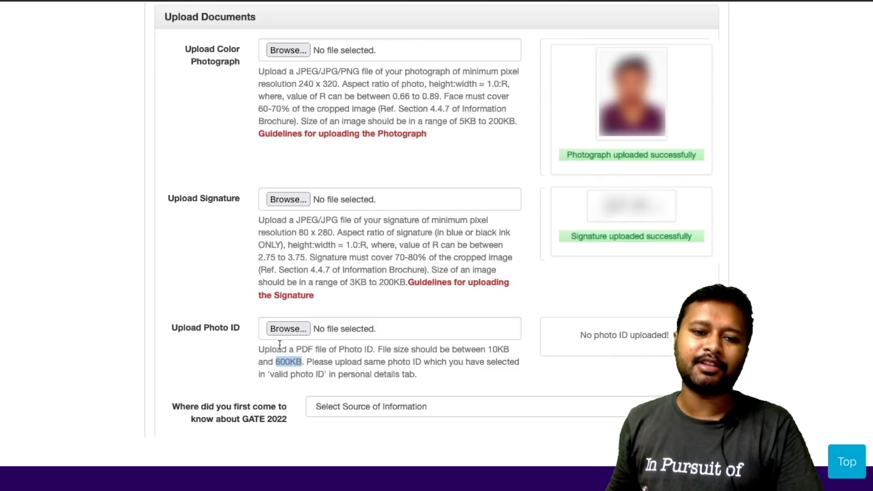
{"action": "left_click", "coordinate": [324, 365]}
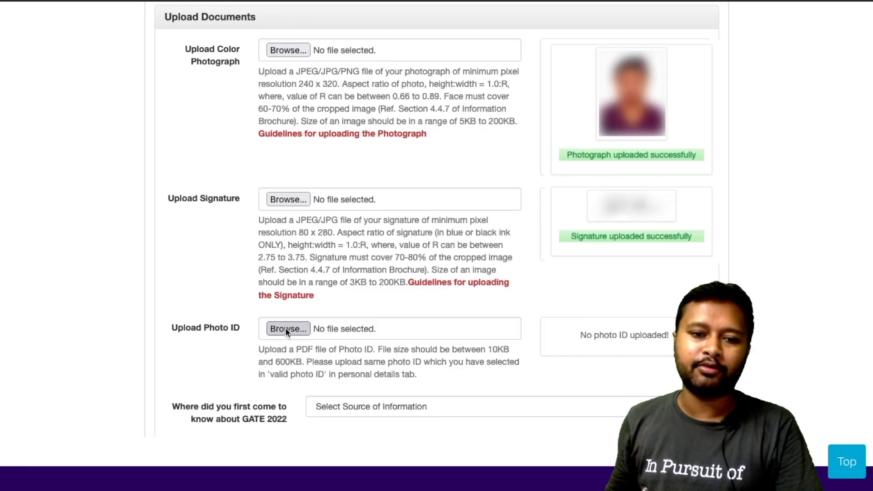
Set where you first heard about GATE 2022 to Internet Search
{"action": "scroll", "coordinate": [466, 262], "scroll_direction": "down", "scroll_amount": 3}
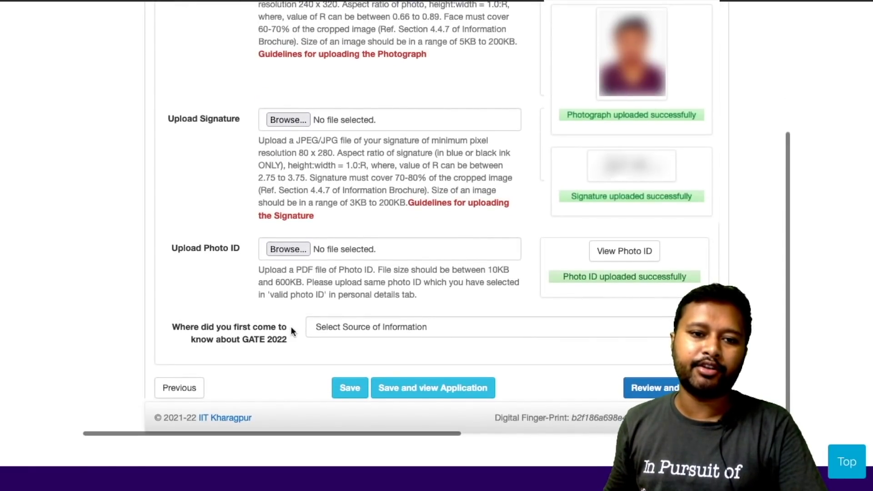
{"action": "left_click", "coordinate": [347, 324]}
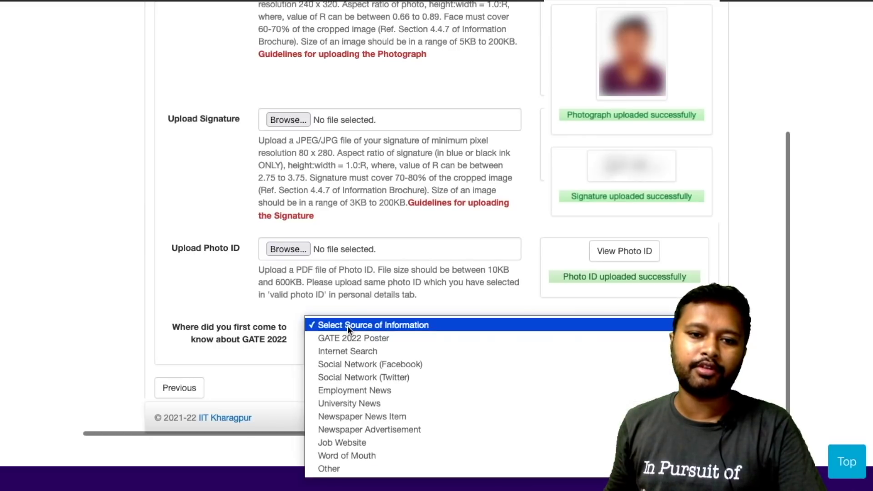
{"action": "left_click", "coordinate": [347, 350]}
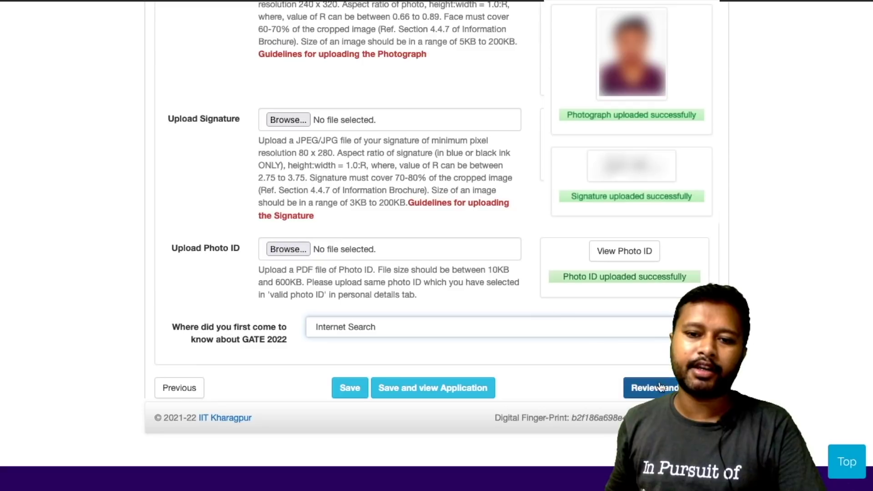
Save the uploaded documents page and continue to Review and Submit
{"action": "left_click", "coordinate": [350, 388]}
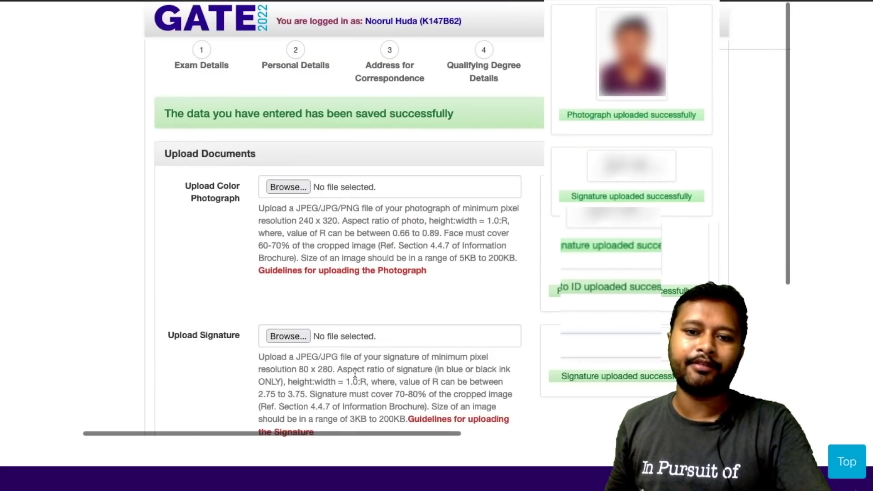
{"action": "scroll", "coordinate": [353, 384], "scroll_direction": "down", "scroll_amount": 5}
{"action": "scroll", "coordinate": [359, 378], "scroll_direction": "up", "scroll_amount": 1}
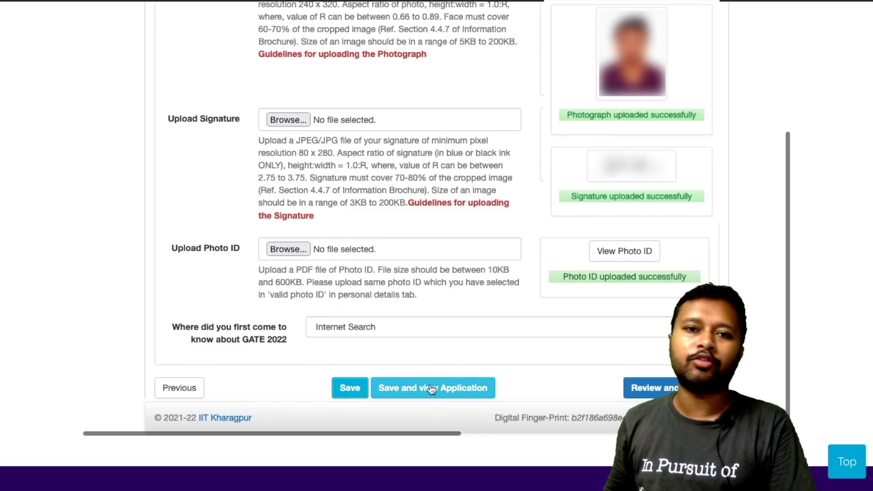
{"action": "left_click", "coordinate": [643, 394]}
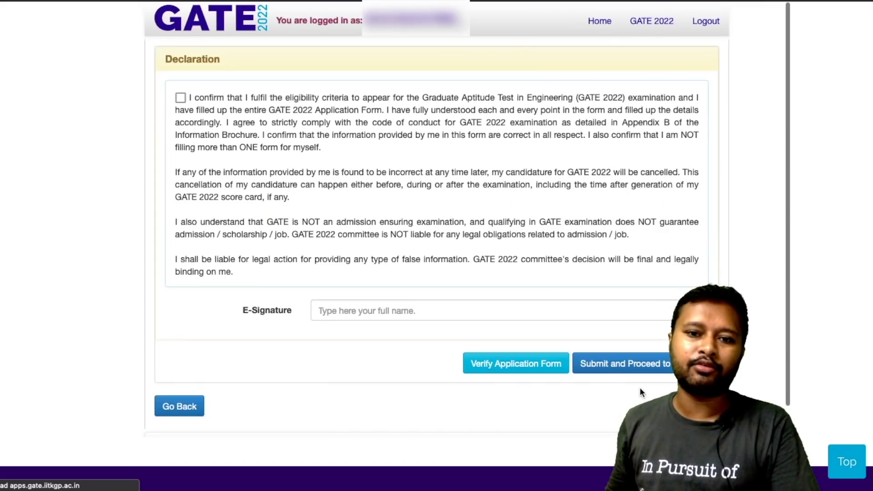
Tick the eligibility declaration, e-sign with the candidate's full name, and dismiss the verify-first alert
{"action": "left_click", "coordinate": [180, 98]}
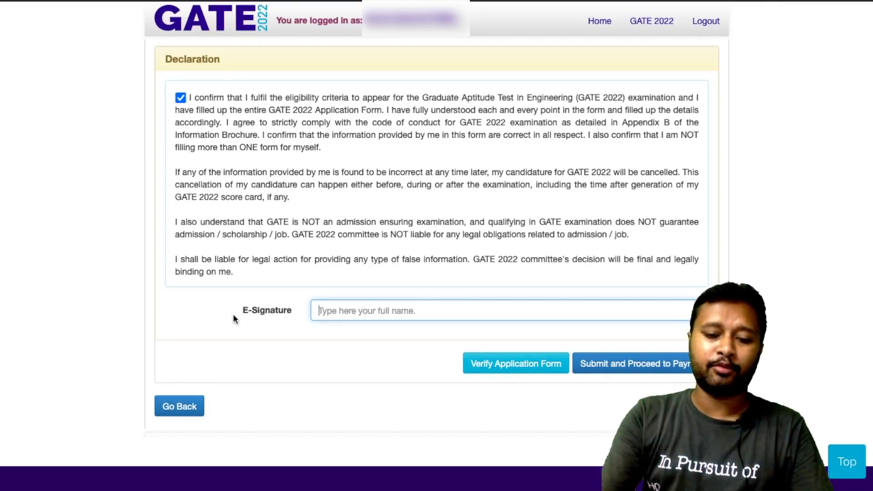
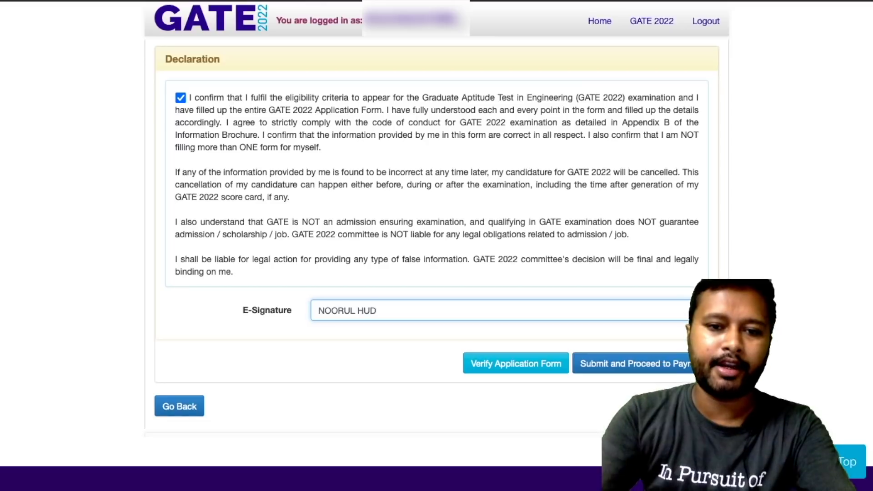
{"action": "left_click", "coordinate": [618, 369]}
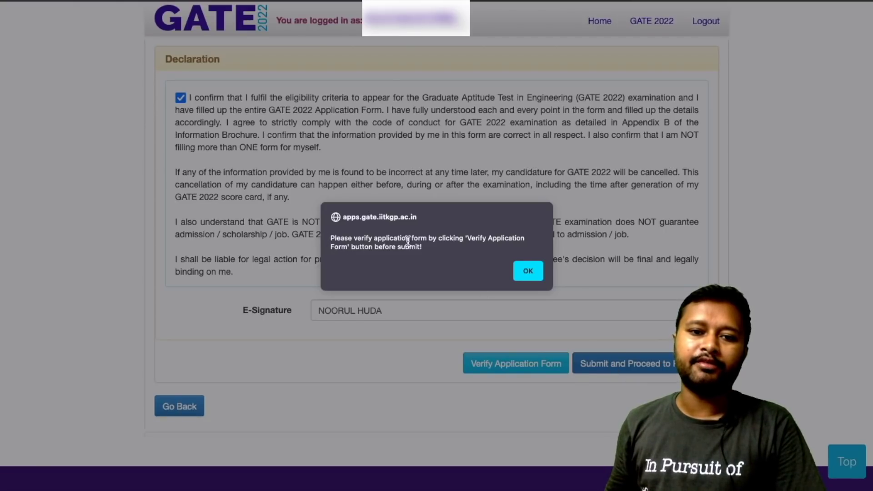
{"action": "left_click", "coordinate": [522, 271]}
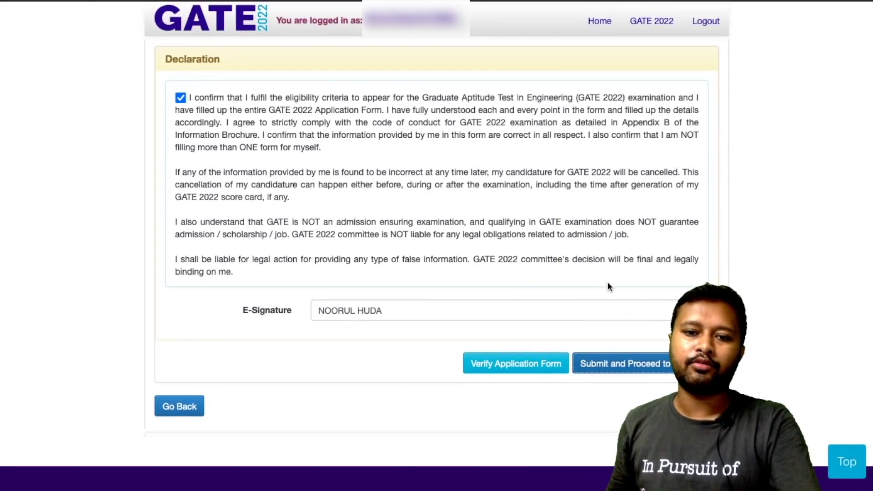
Save the application form PDF for verification, then submit and proceed to payment
{"action": "left_click", "coordinate": [510, 368]}
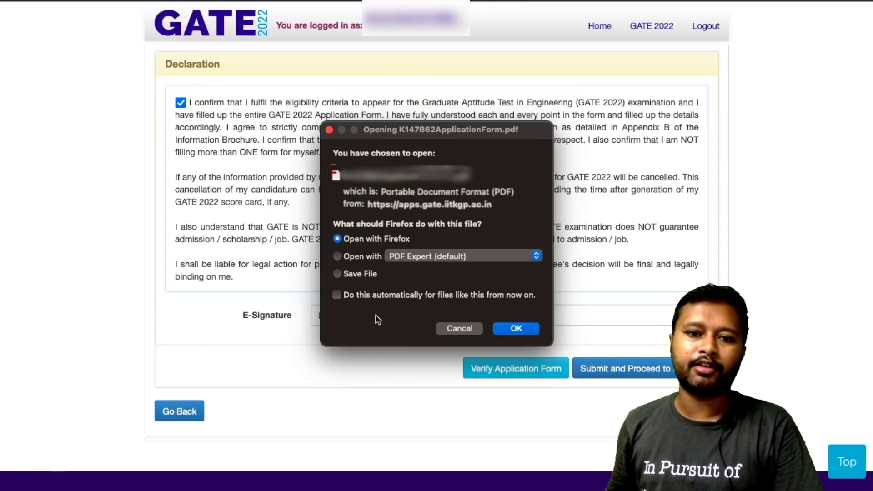
{"action": "left_click", "coordinate": [345, 275]}
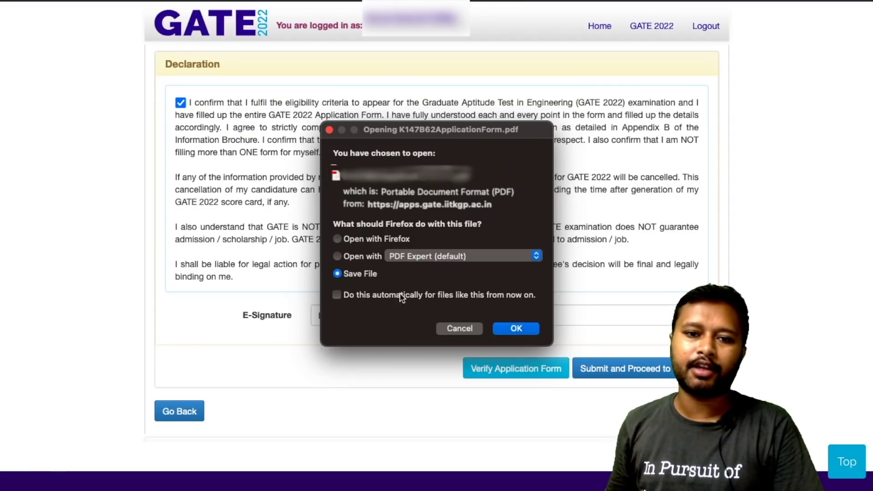
{"action": "left_click", "coordinate": [513, 328]}
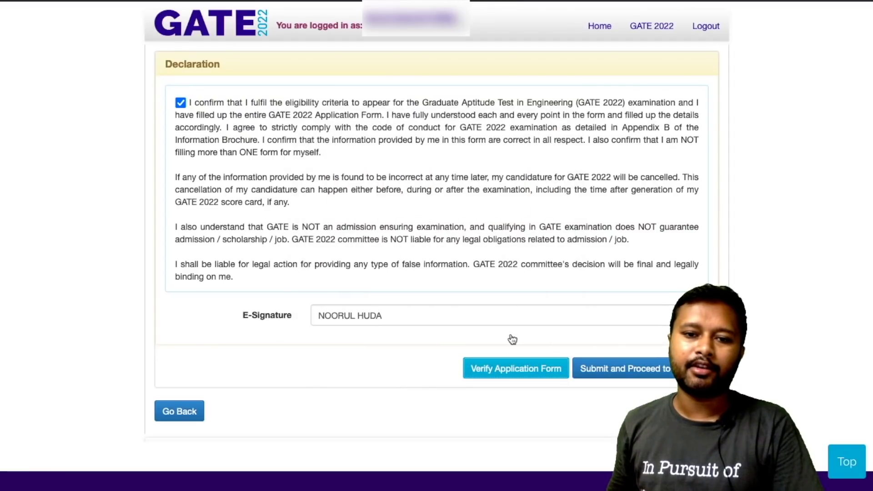
{"action": "left_click", "coordinate": [589, 370]}
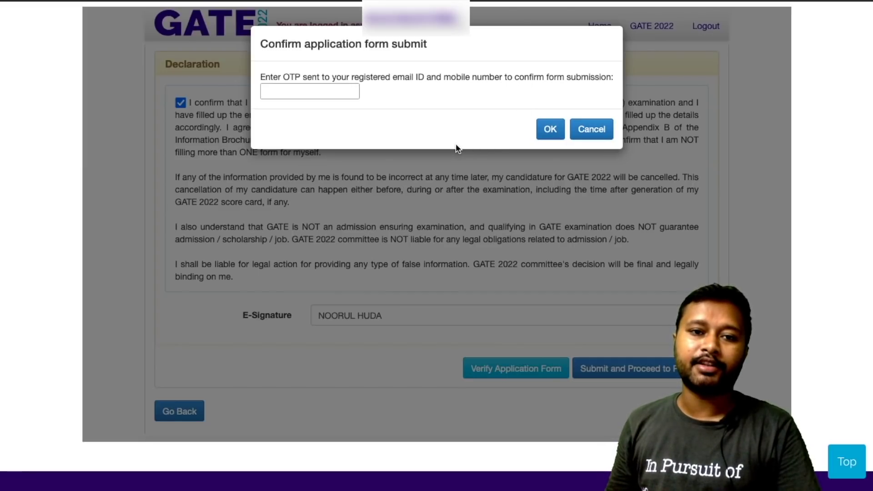
Enter the OTP received by email/SMS and confirm the final submission
{"action": "left_click", "coordinate": [296, 95]}
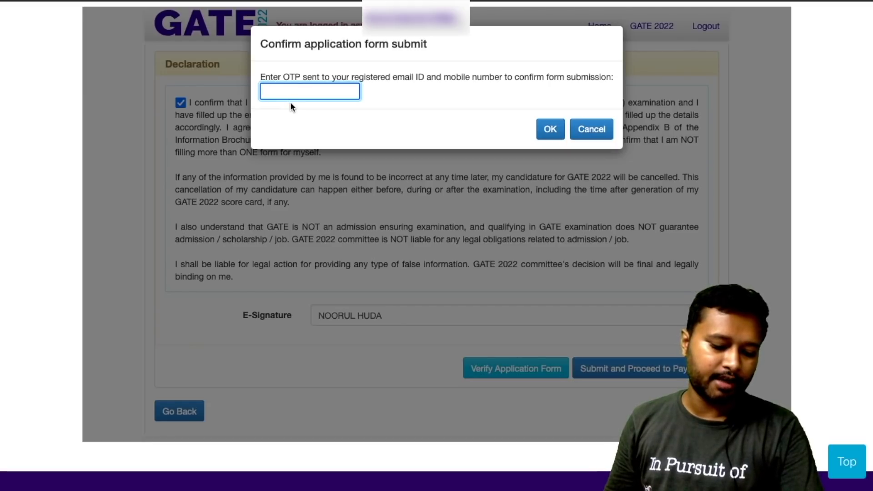
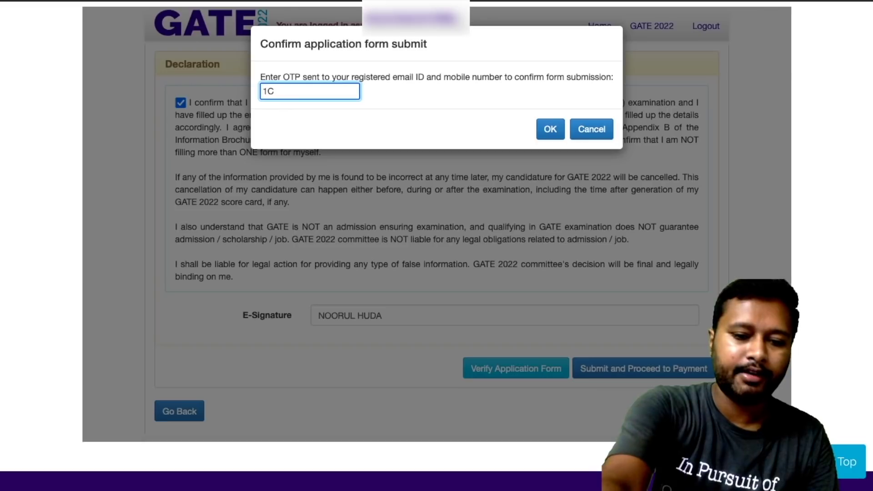
{"action": "left_click", "coordinate": [548, 130]}
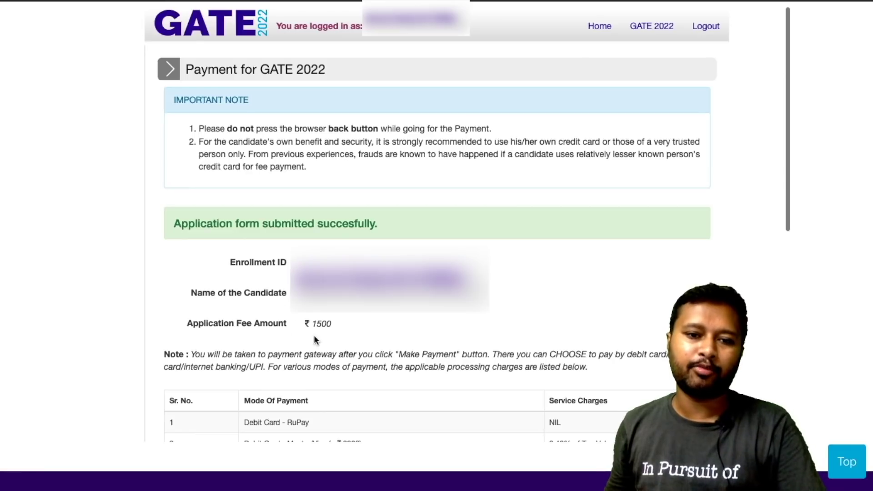
Scroll through the ₹1500 payment page to review the fee and payment details
{"action": "scroll", "coordinate": [300, 326], "scroll_direction": "down", "scroll_amount": 8}
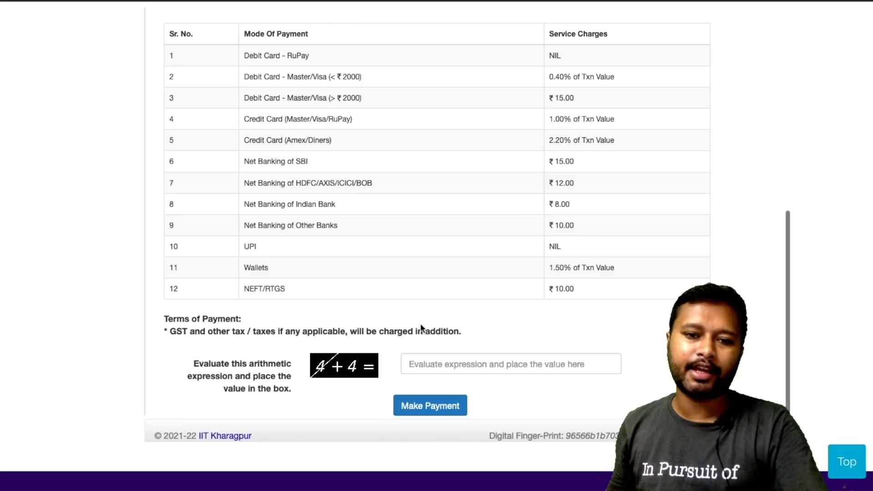
{"action": "scroll", "coordinate": [419, 312], "scroll_direction": "up", "scroll_amount": 3}
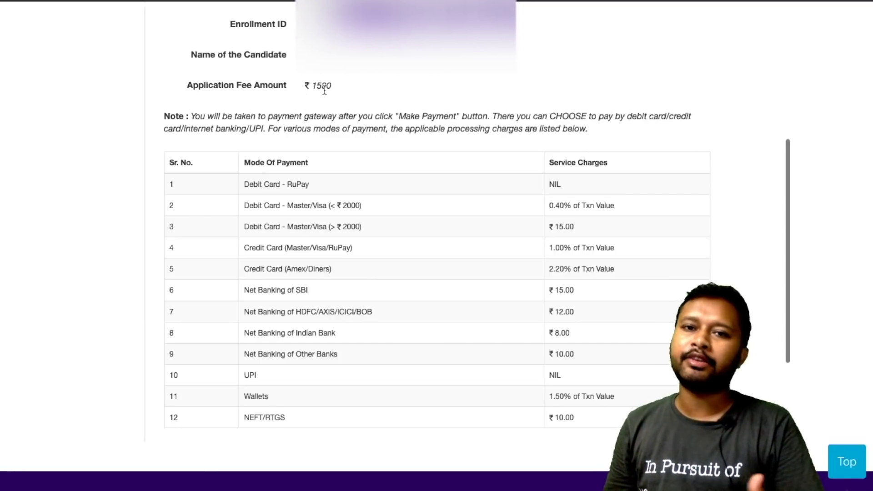
{"action": "scroll", "coordinate": [536, 211], "scroll_direction": "down", "scroll_amount": 3}
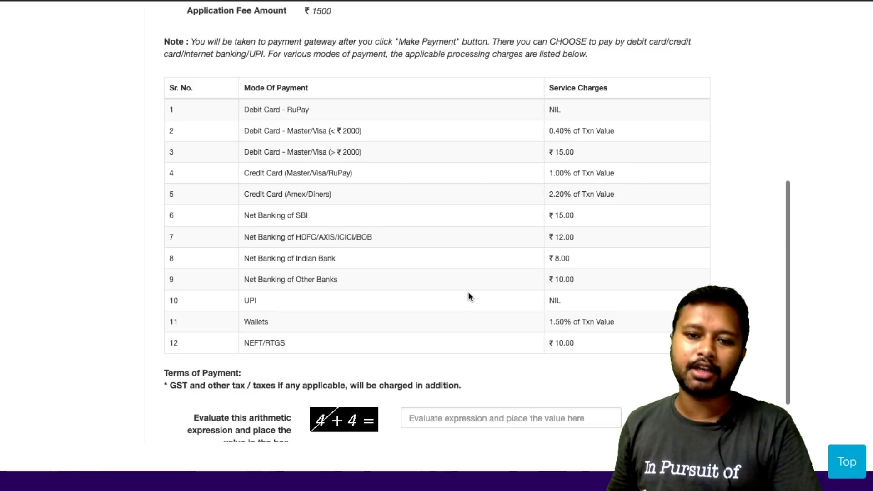
{"action": "scroll", "coordinate": [466, 290], "scroll_direction": "down", "scroll_amount": 3}
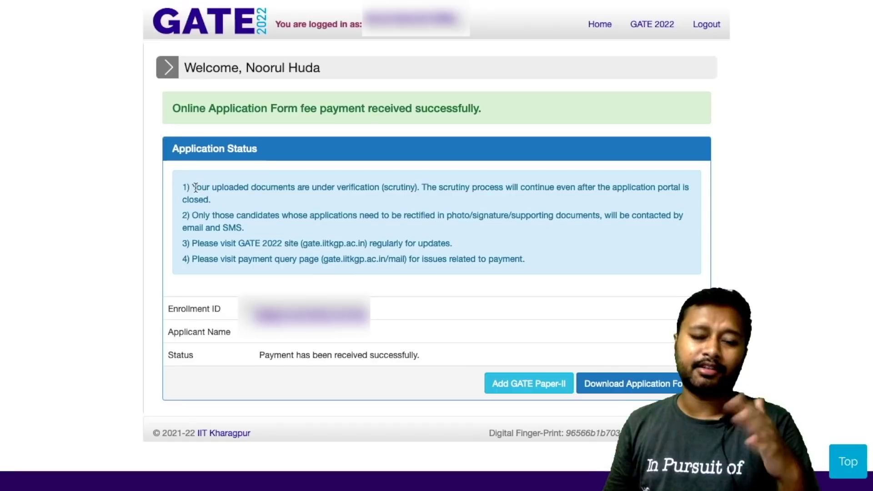
{"action": "left_click_drag", "start_coordinate": [192, 187], "coordinate": [494, 204]}
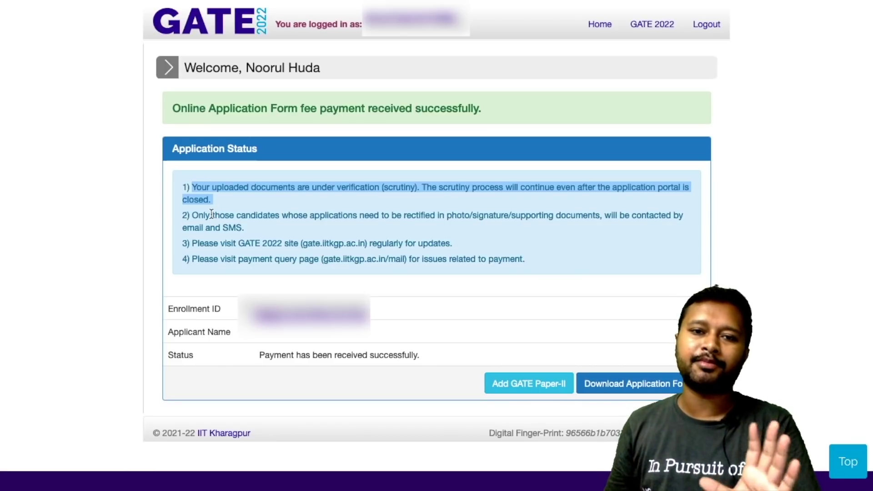
{"action": "left_click_drag", "start_coordinate": [192, 215], "coordinate": [296, 231]}
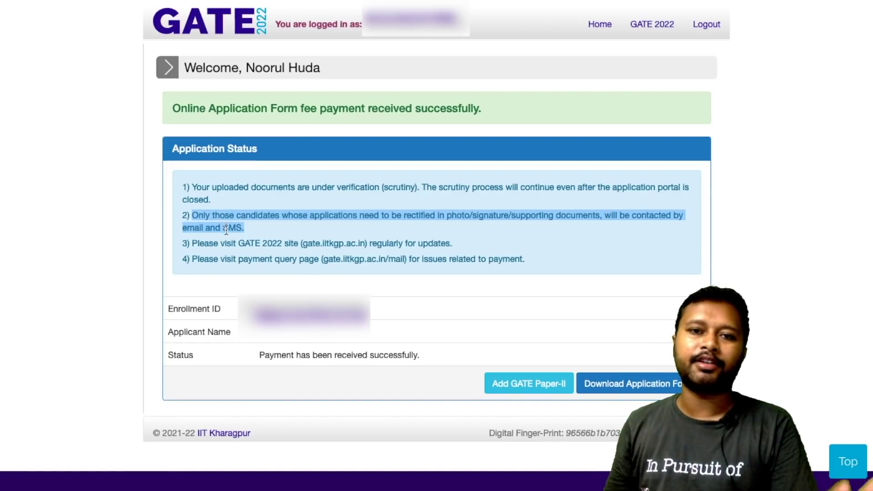
{"action": "left_click_drag", "start_coordinate": [192, 243], "coordinate": [446, 246]}
{"action": "left_click_drag", "start_coordinate": [192, 259], "coordinate": [502, 263]}
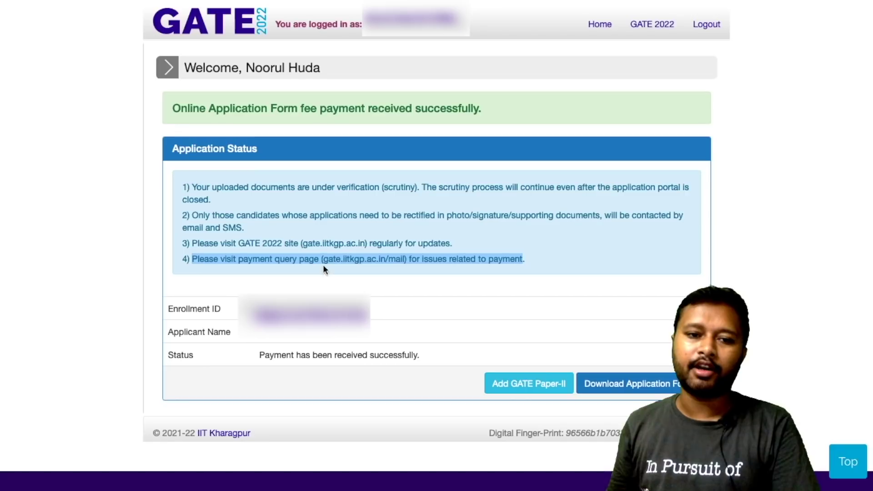
{"action": "left_click", "coordinate": [742, 247]}
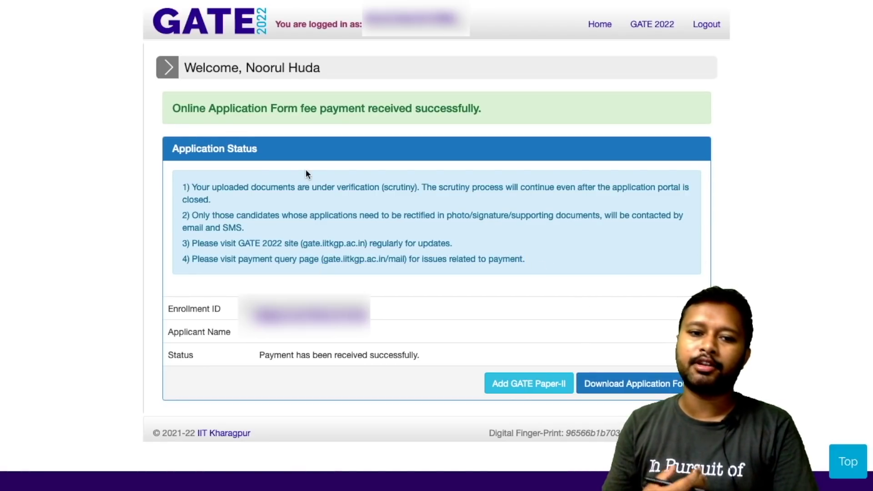